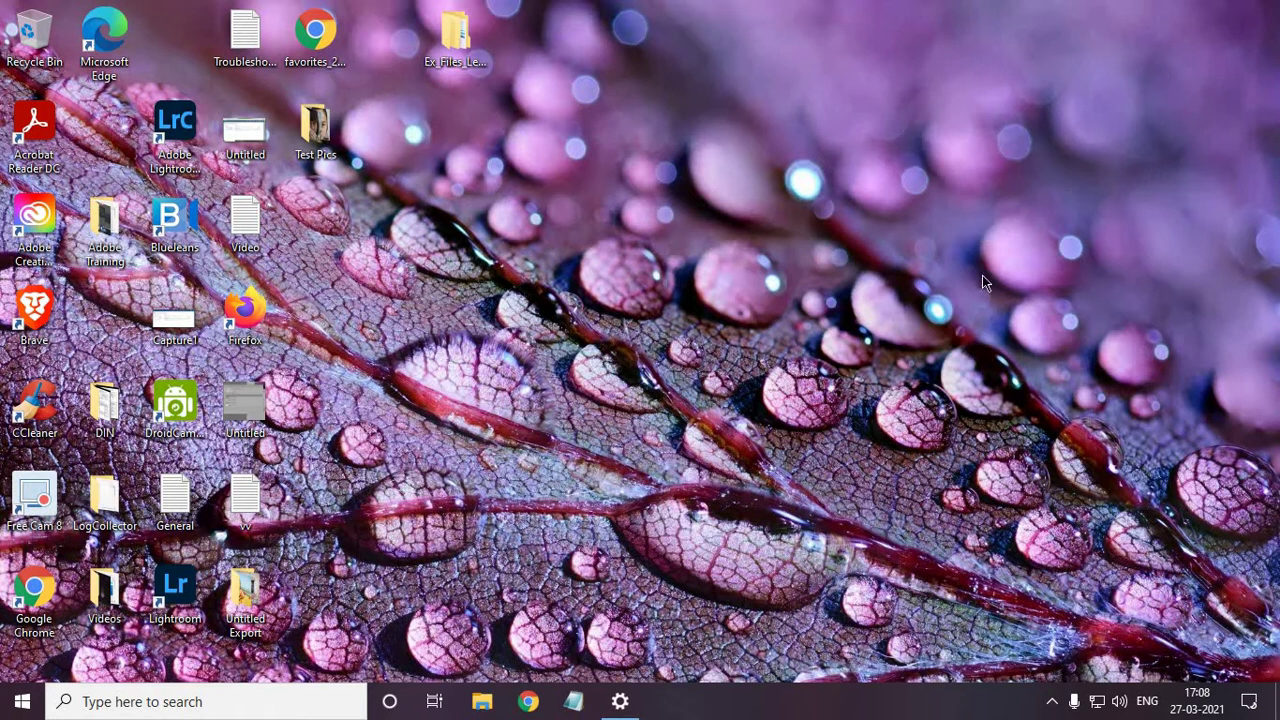
# Step: Open Device Manager by running devmgmt.msc from the Run dialog
pyautogui.click(108, 703)
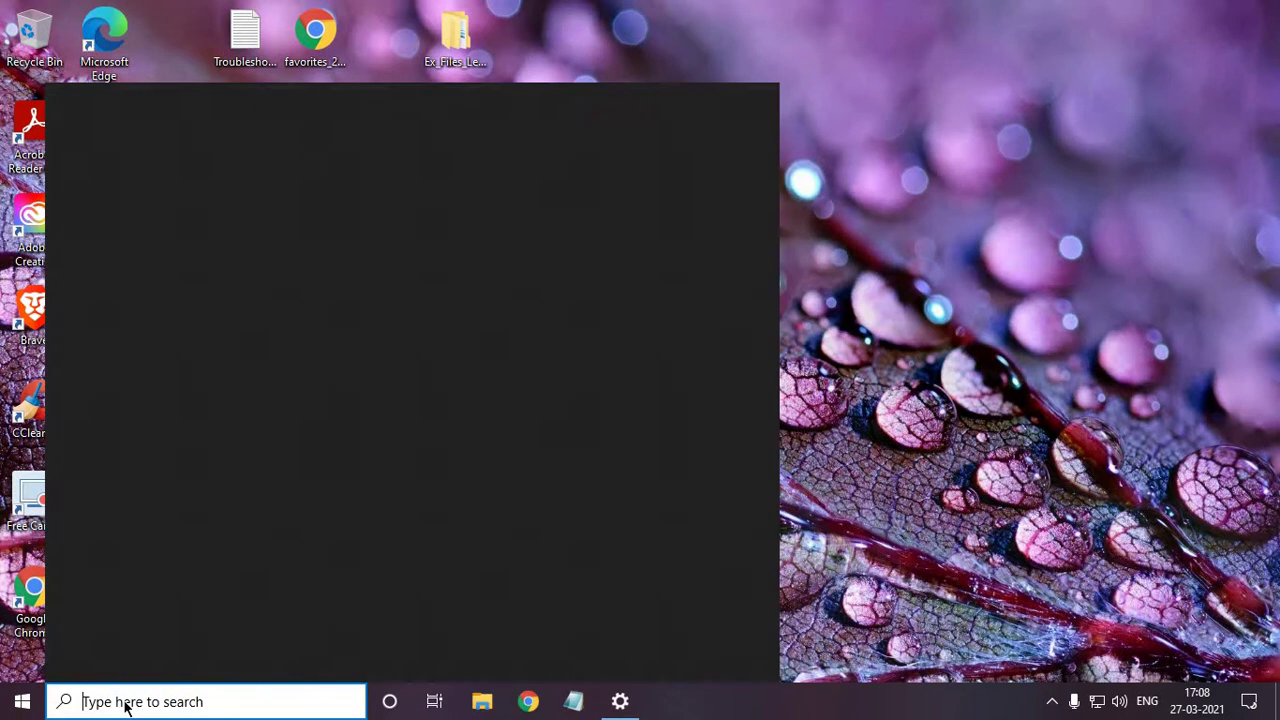
pyautogui.write('run')
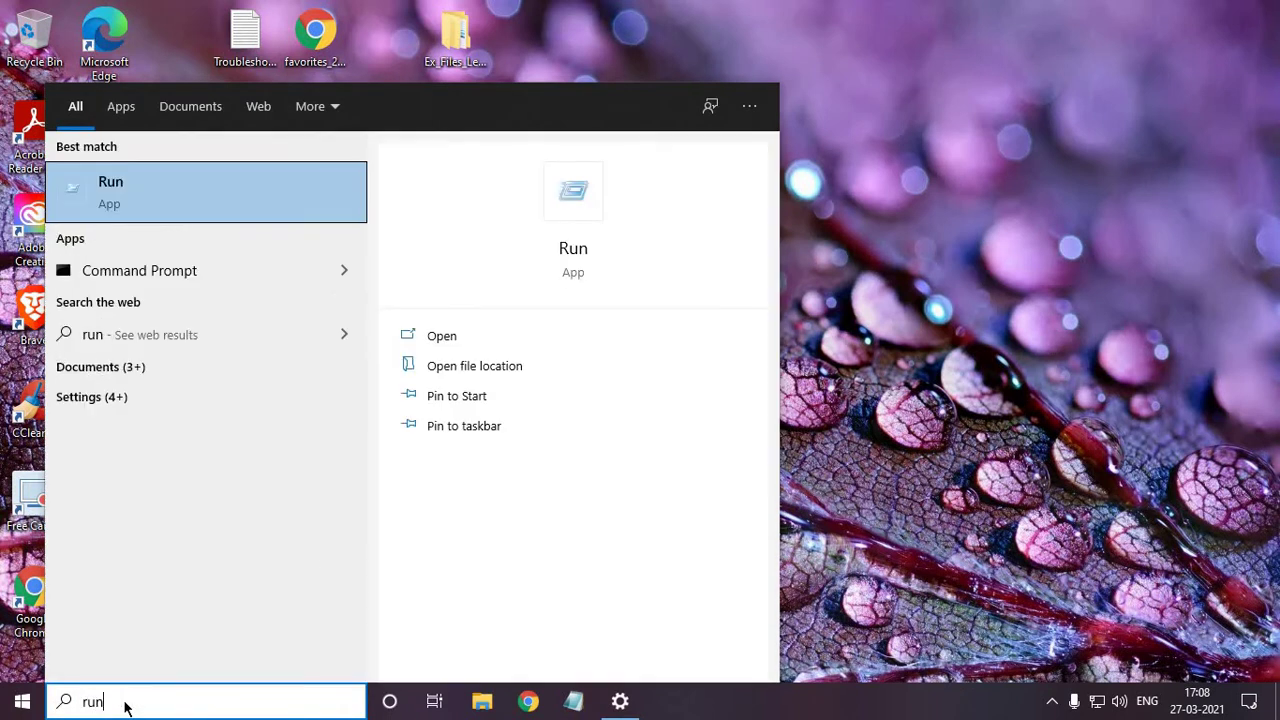
pyautogui.click(437, 337)
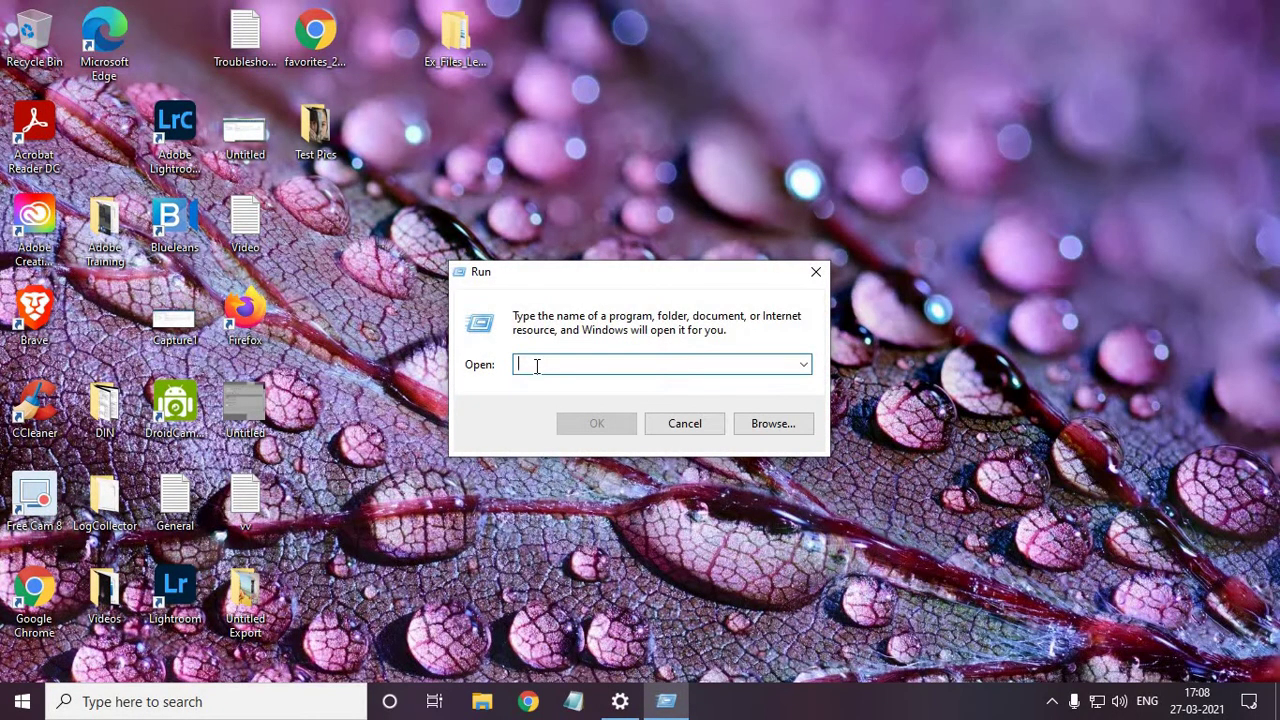
pyautogui.write('devm')
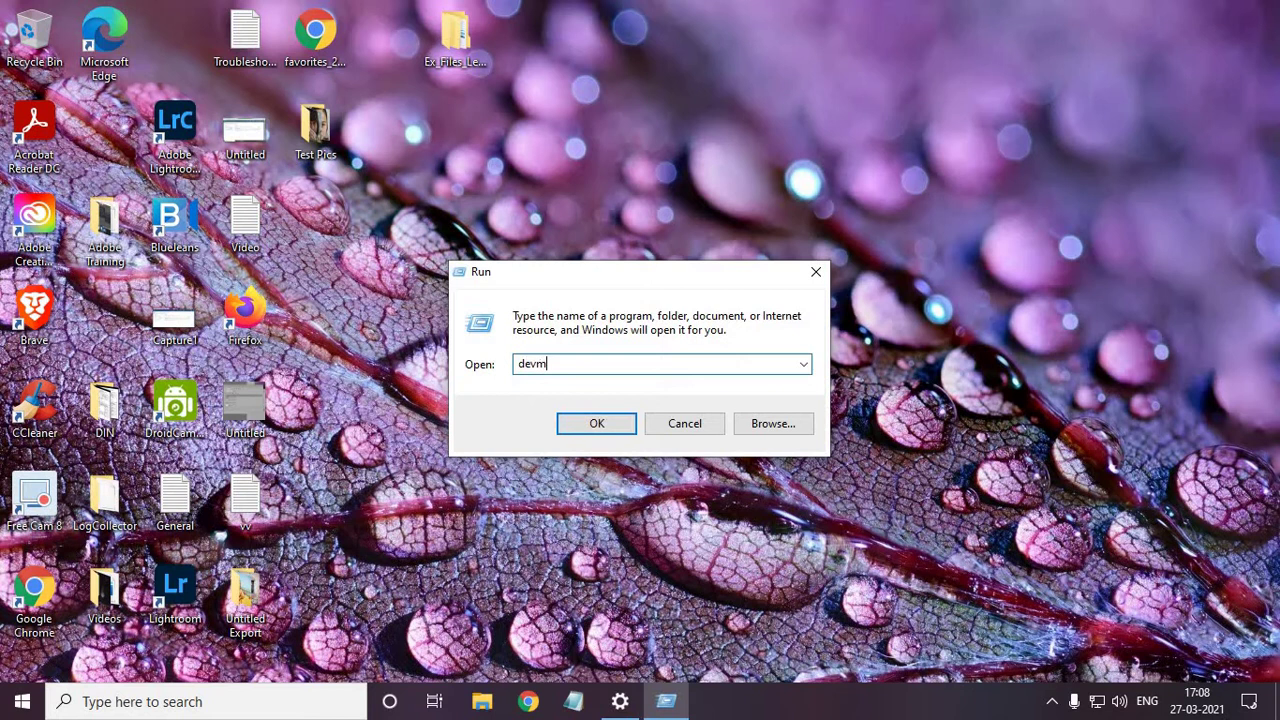
pyautogui.write('gmt.msc')
pyautogui.press('Return')
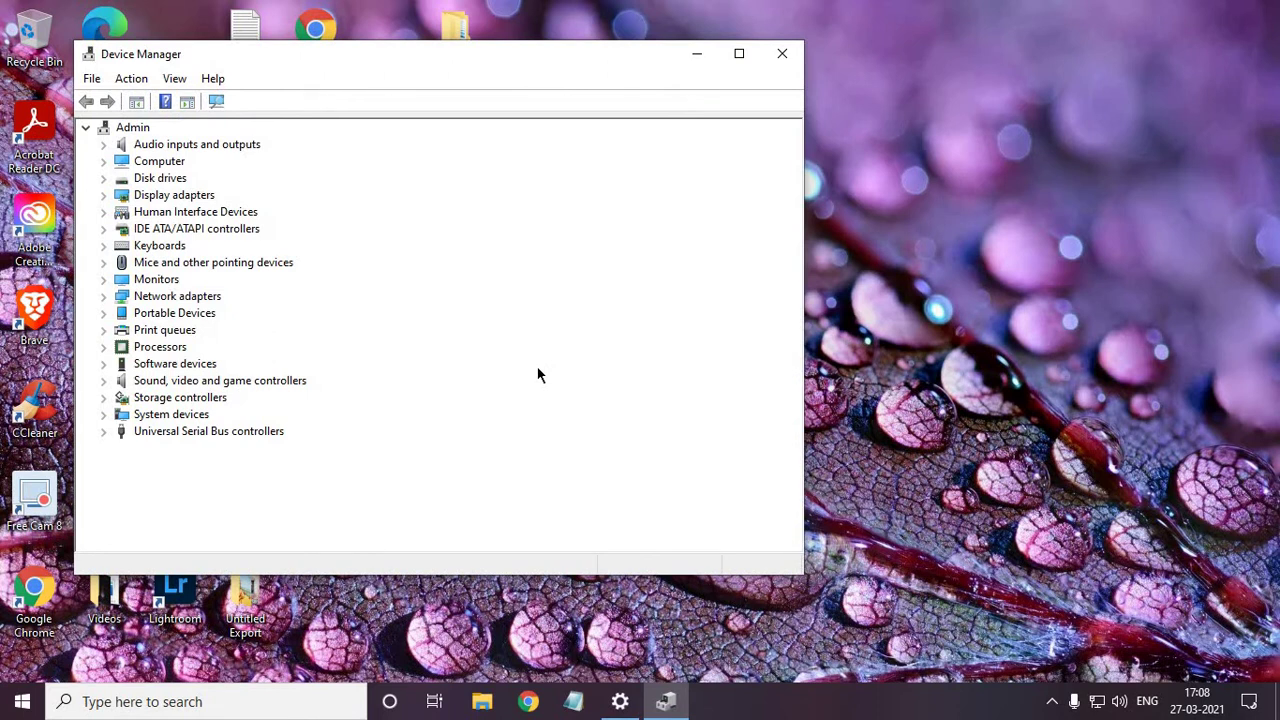
# Step: Ensure "Allow the computer to turn off this device to save power" is off for the first USB Root Hub under Universal Serial Bus controllers
pyautogui.click(111, 431)
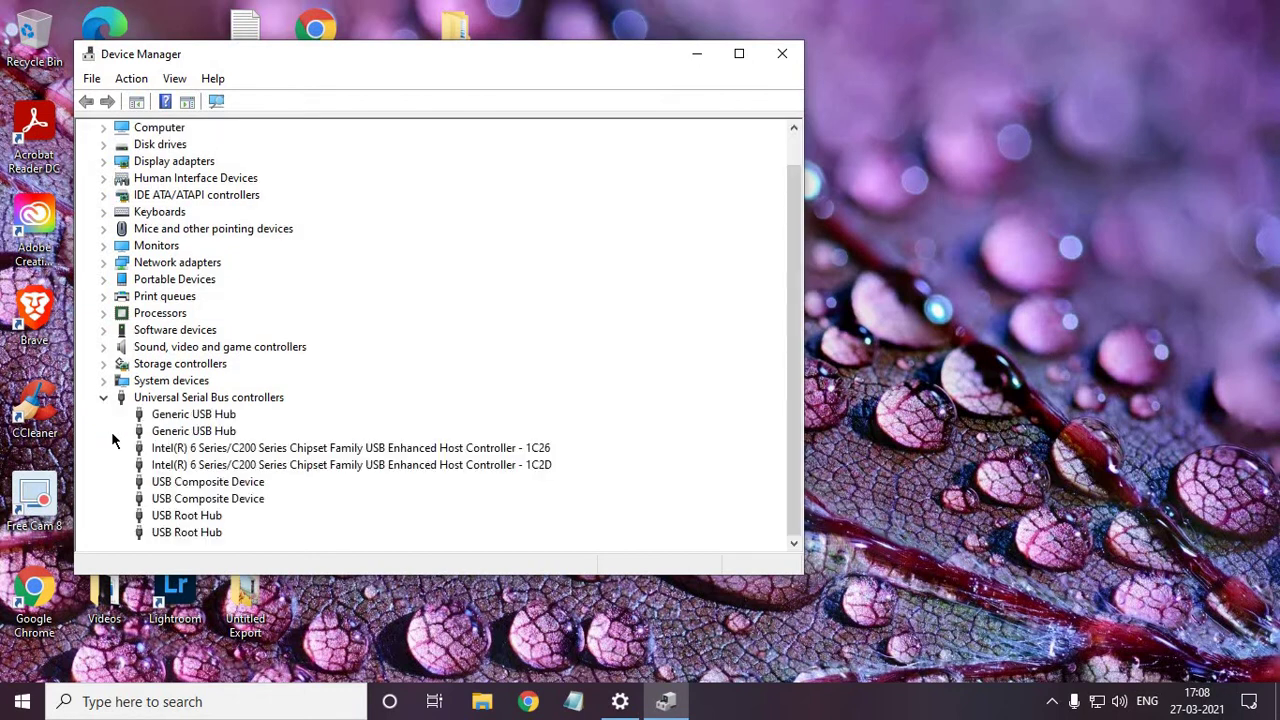
pyautogui.click(203, 520)
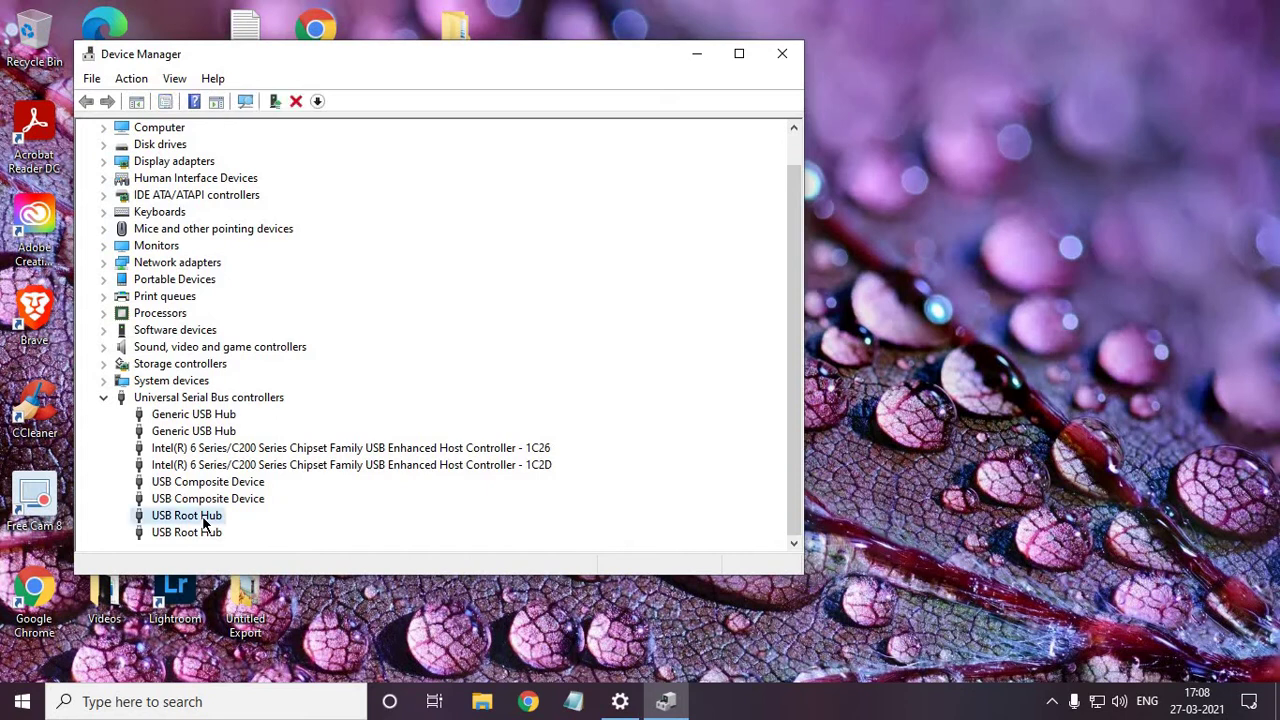
pyautogui.rightClick(203, 520)
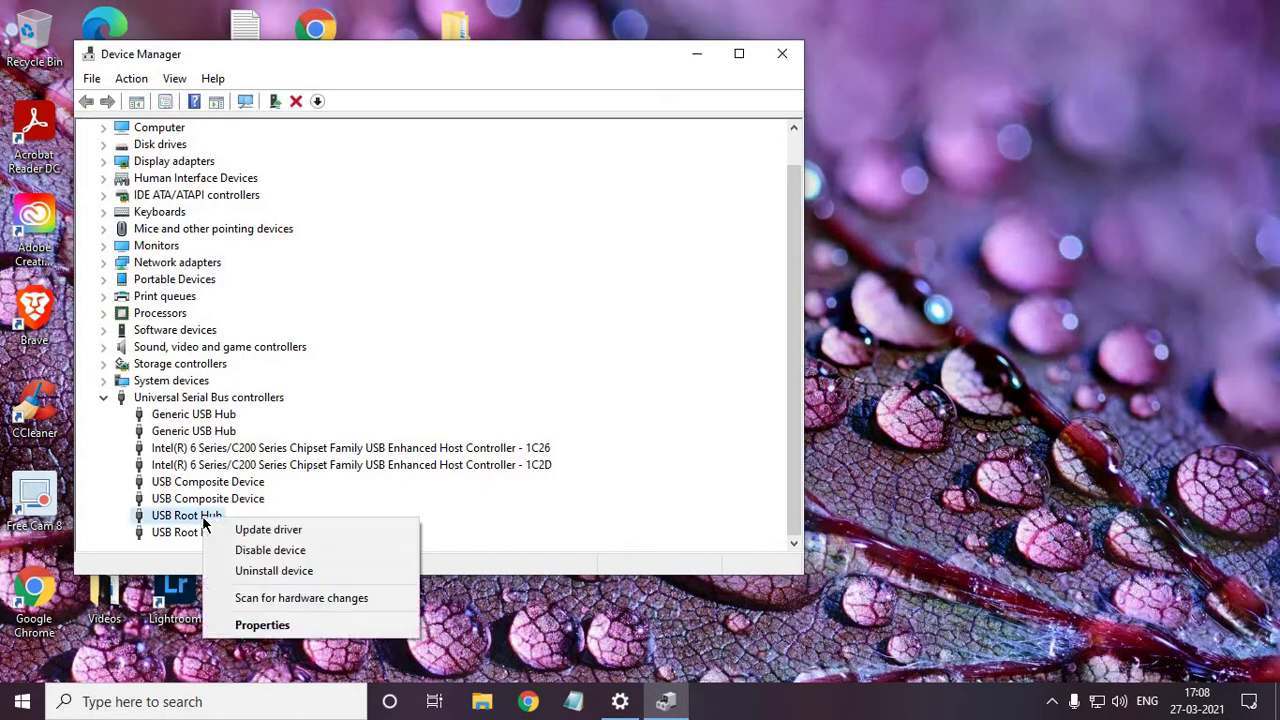
pyautogui.click(245, 626)
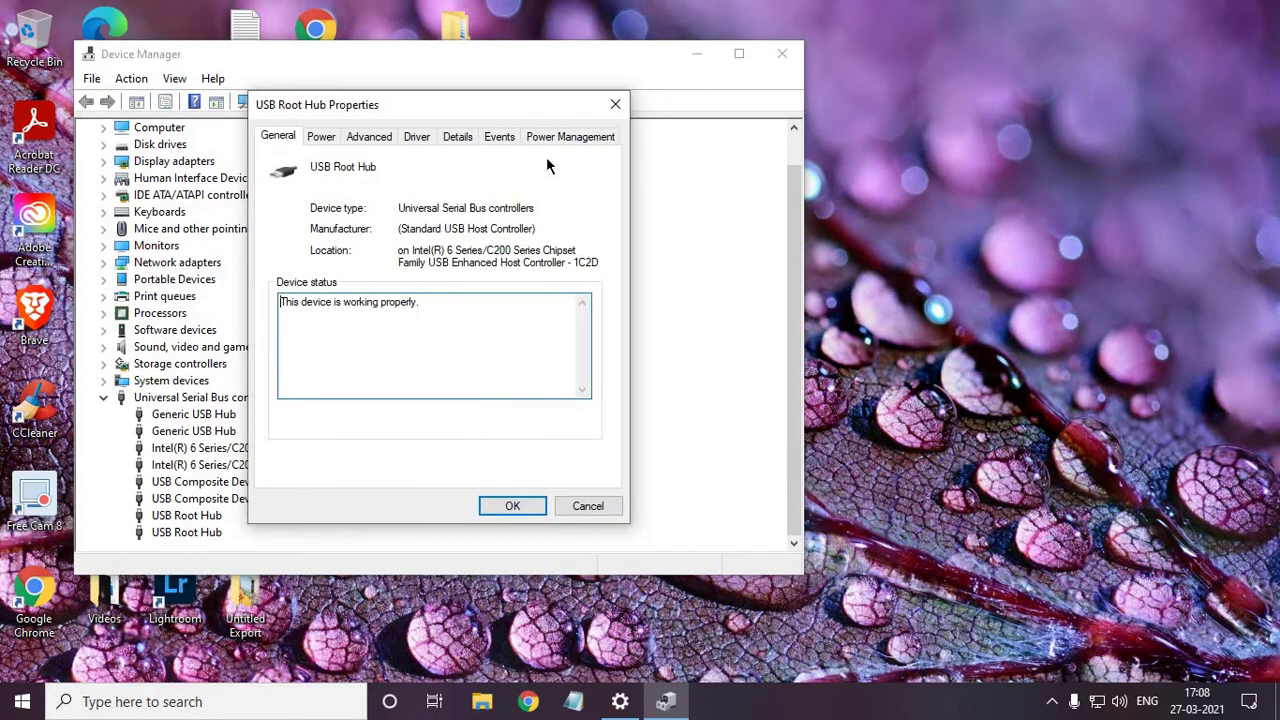
pyautogui.click(566, 136)
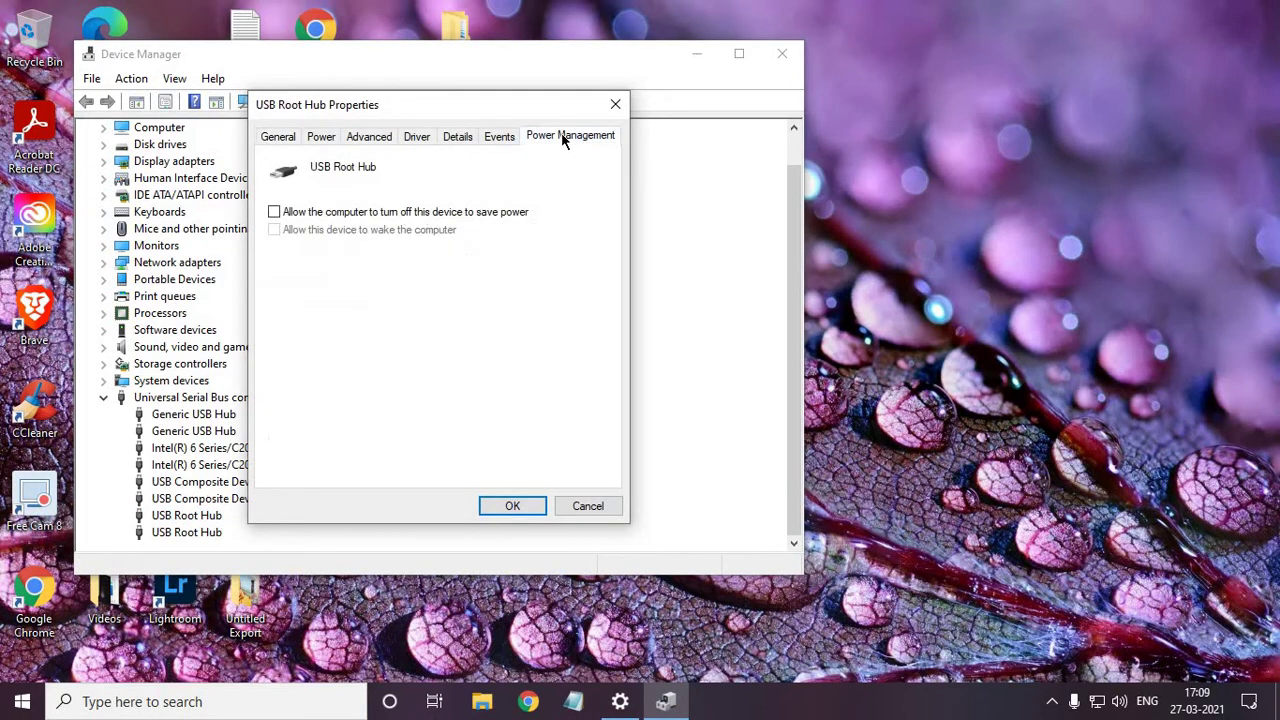
pyautogui.click(274, 213)
pyautogui.click(512, 506)
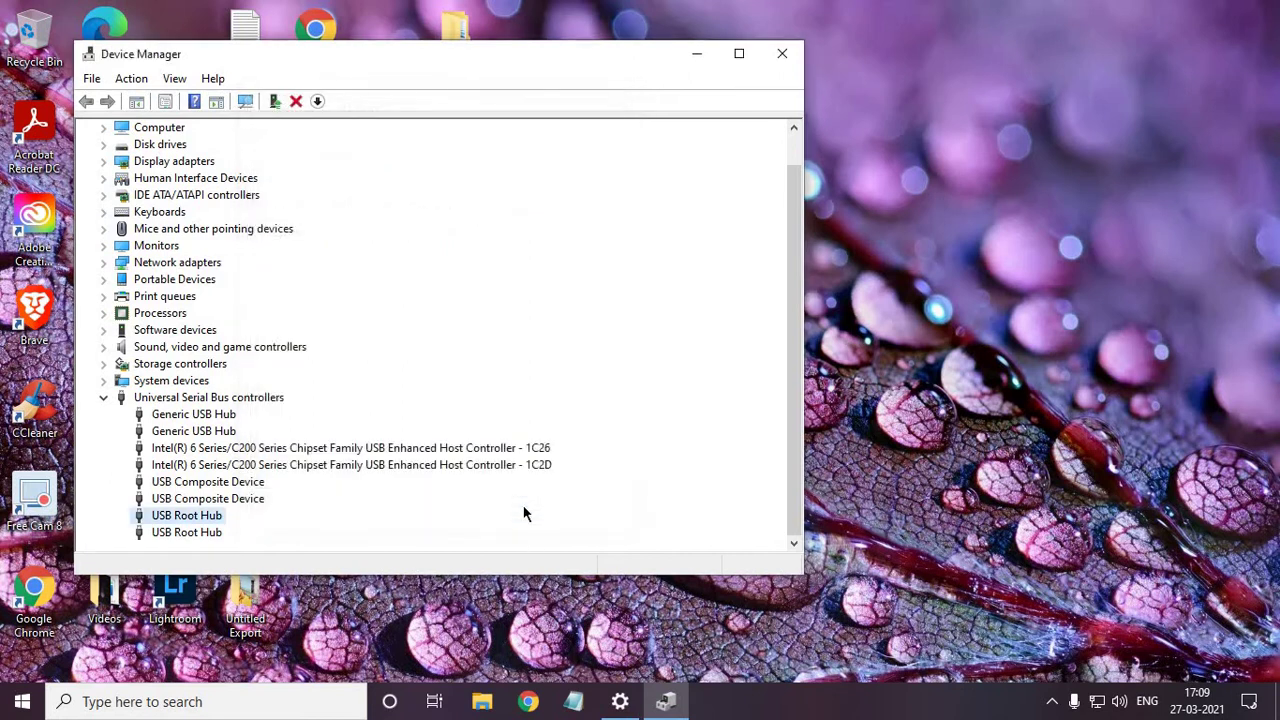
# Step: Check the power management options of the second USB Root Hub and close its properties
pyautogui.click(195, 535)
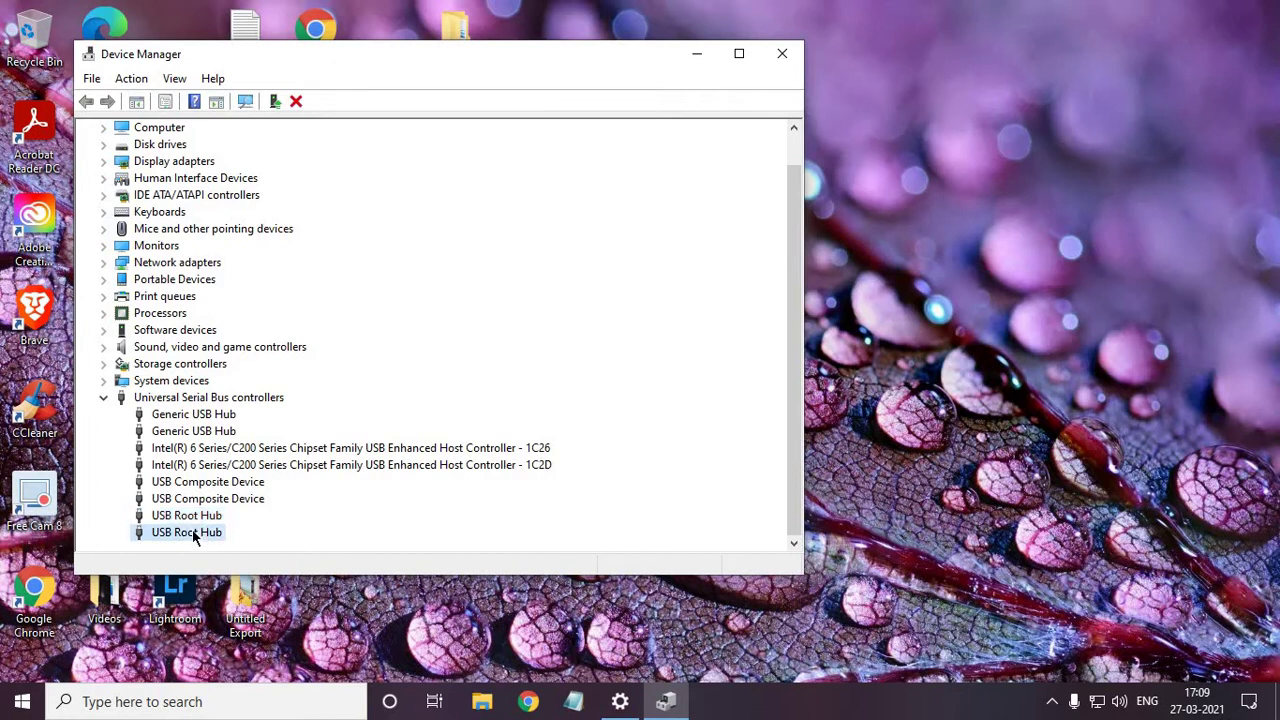
pyautogui.rightClick(194, 533)
pyautogui.click(240, 618)
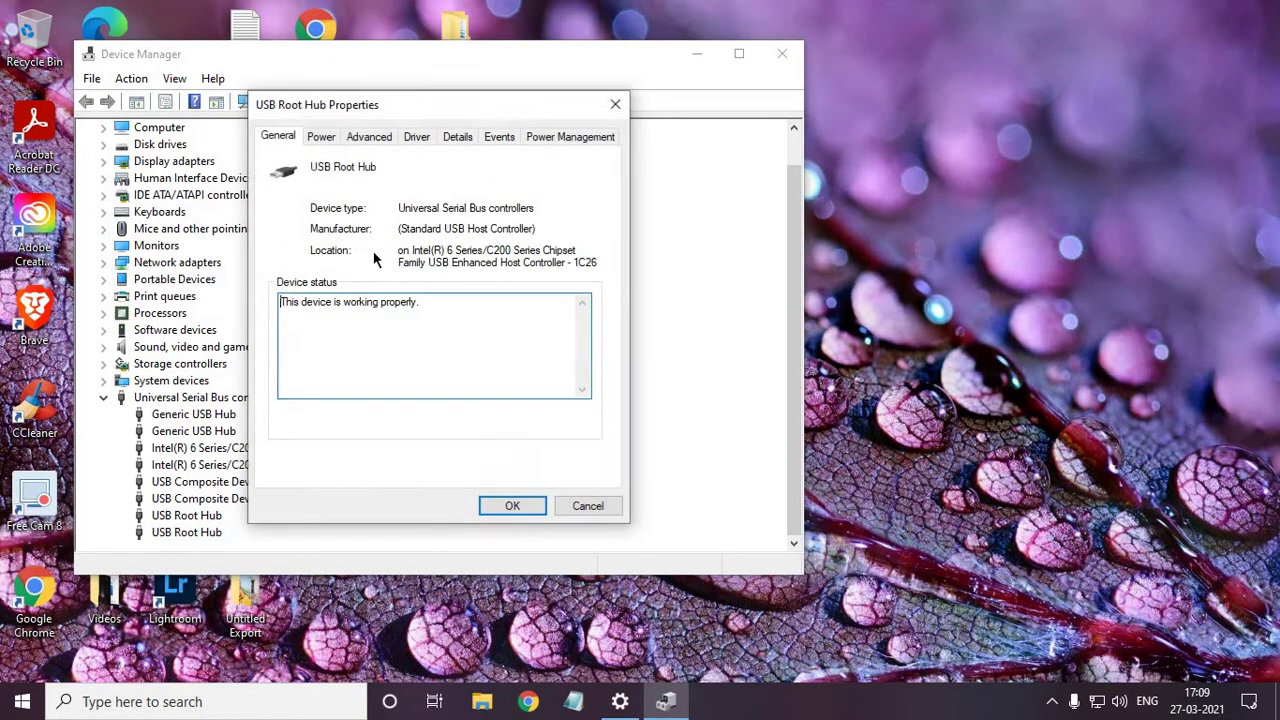
pyautogui.click(548, 143)
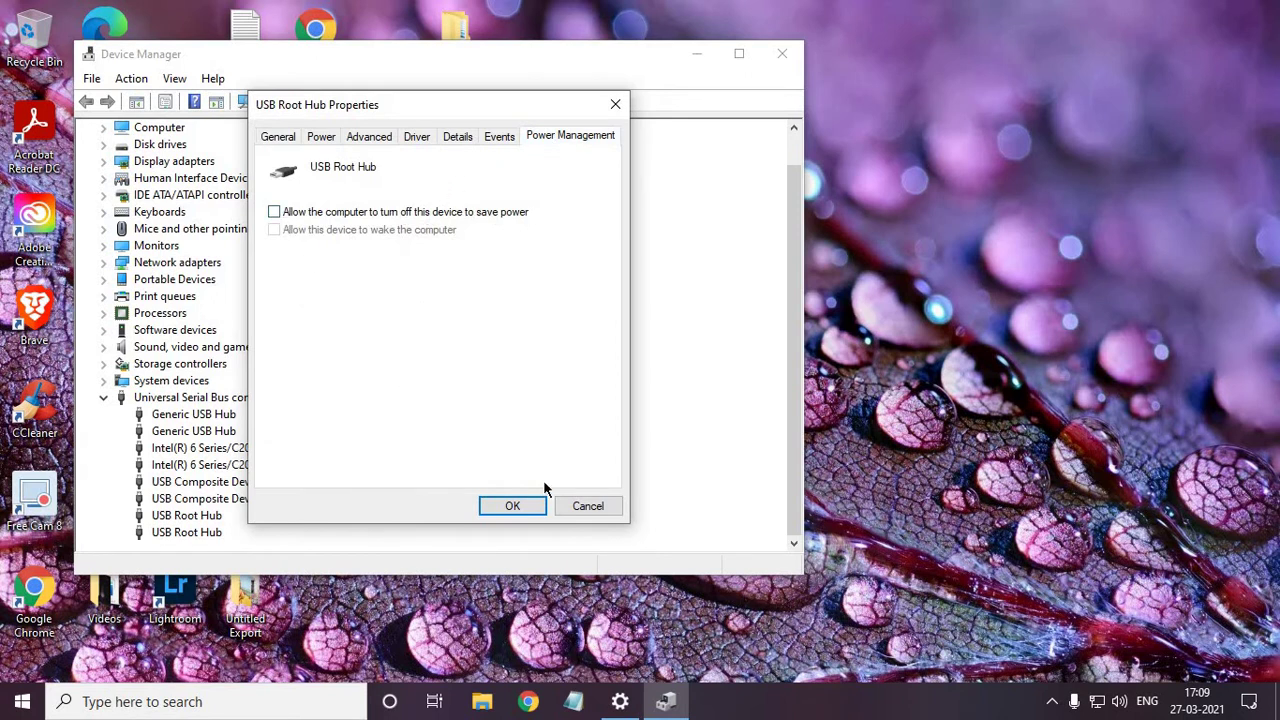
pyautogui.click(544, 514)
# Step: Reopen the second USB Root Hub's properties and ensure the computer is not allowed to turn it off to save power
pyautogui.rightClick(195, 537)
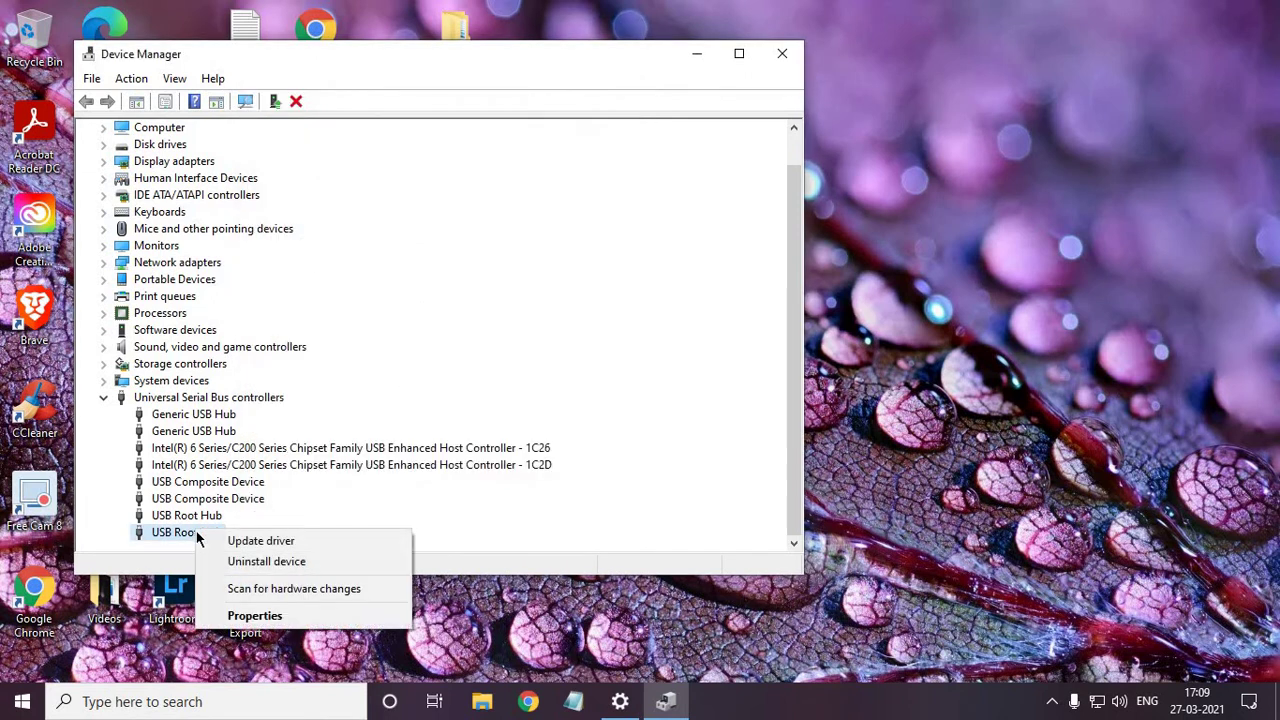
pyautogui.click(262, 615)
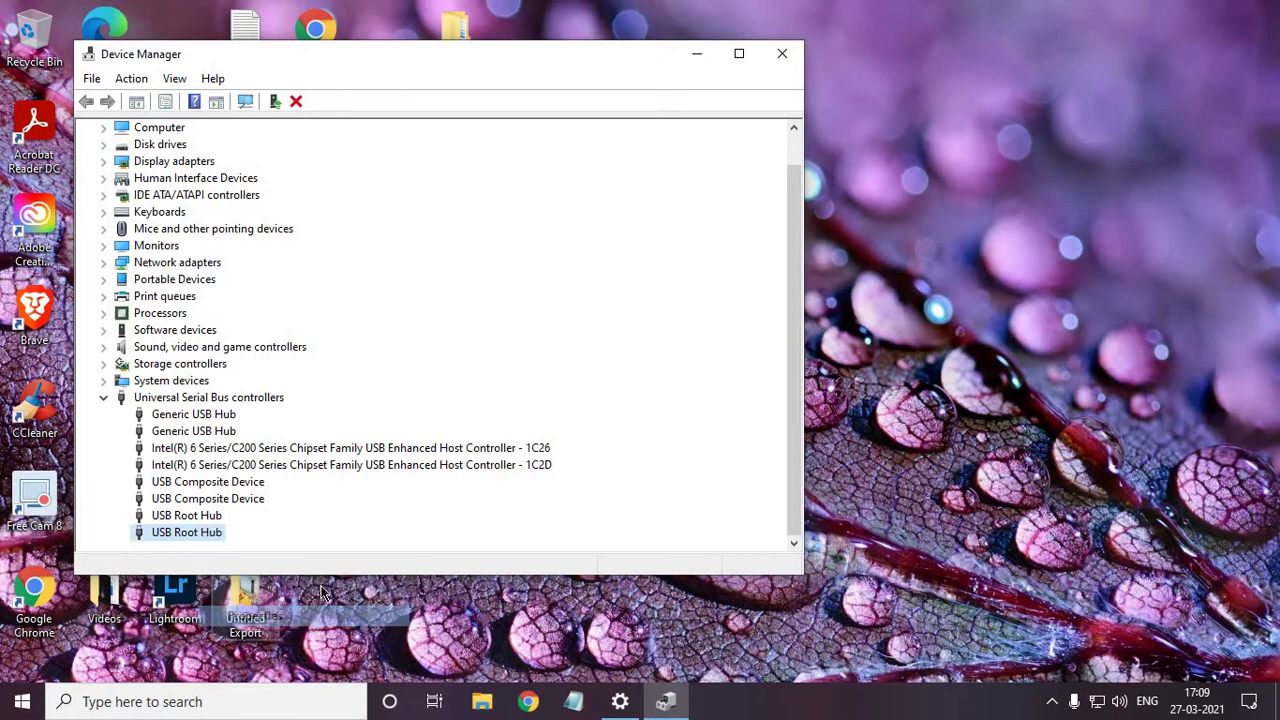
pyautogui.click(560, 136)
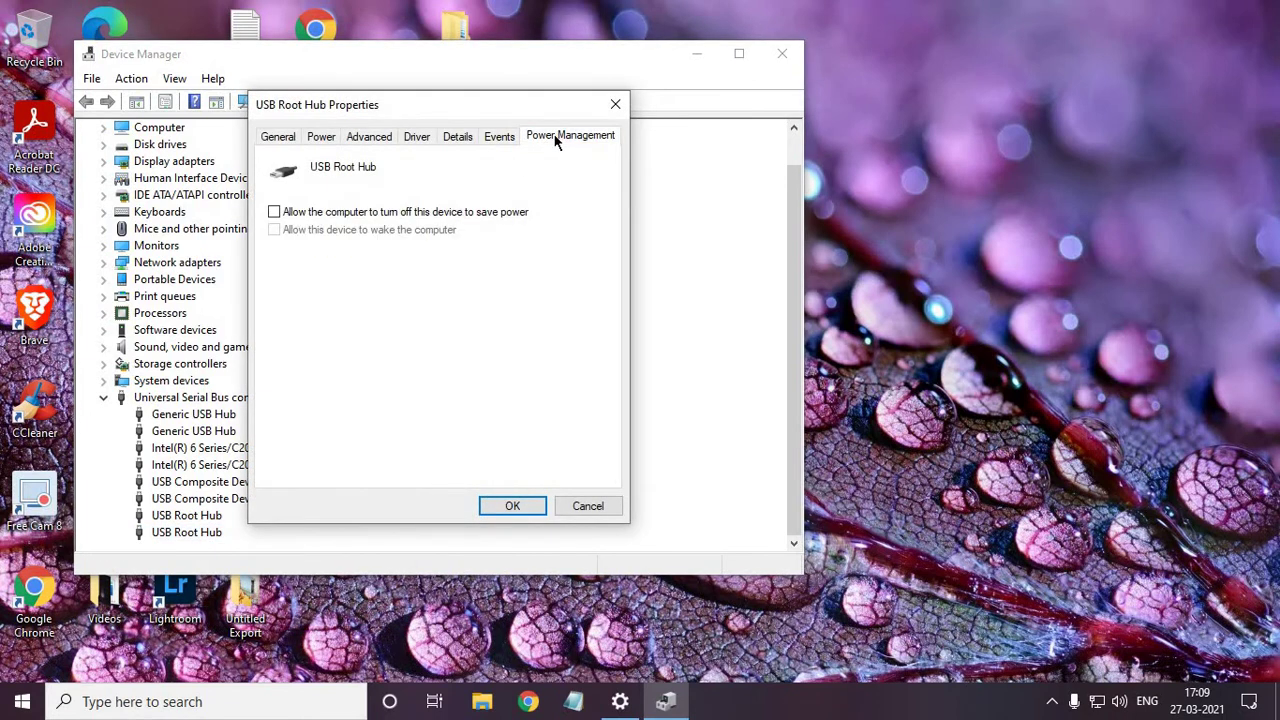
pyautogui.click(274, 212)
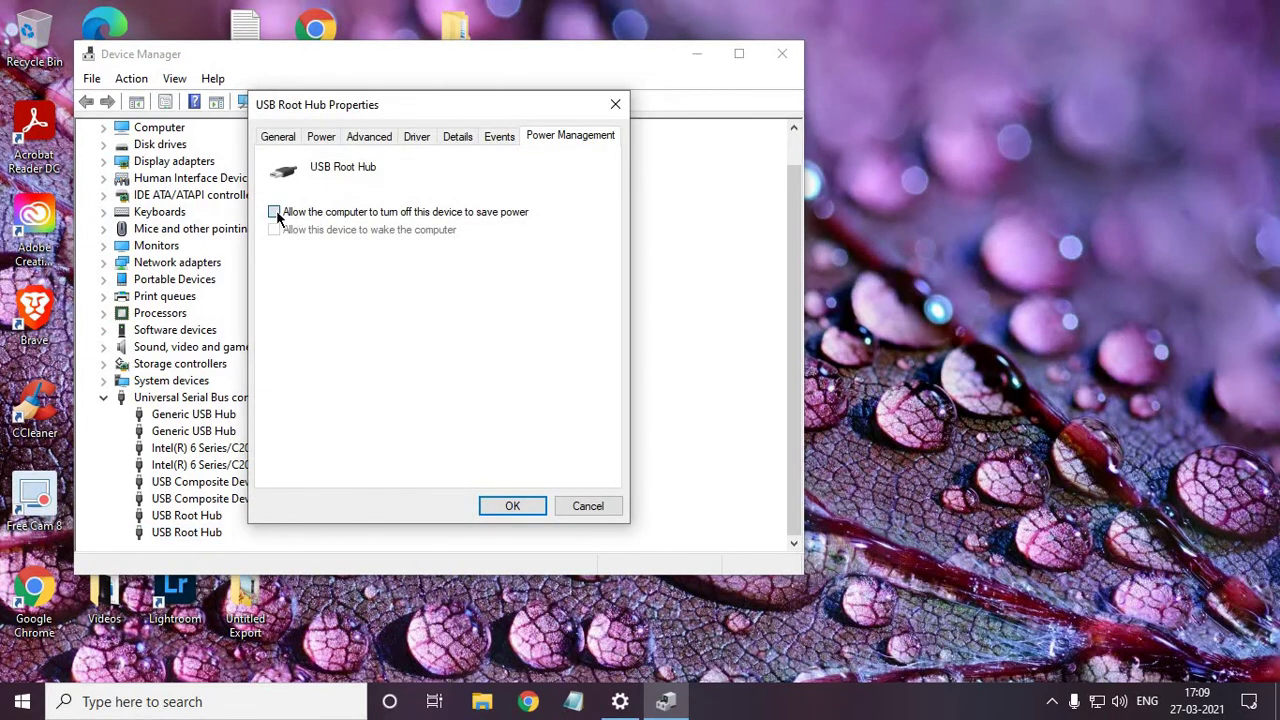
pyautogui.click(512, 507)
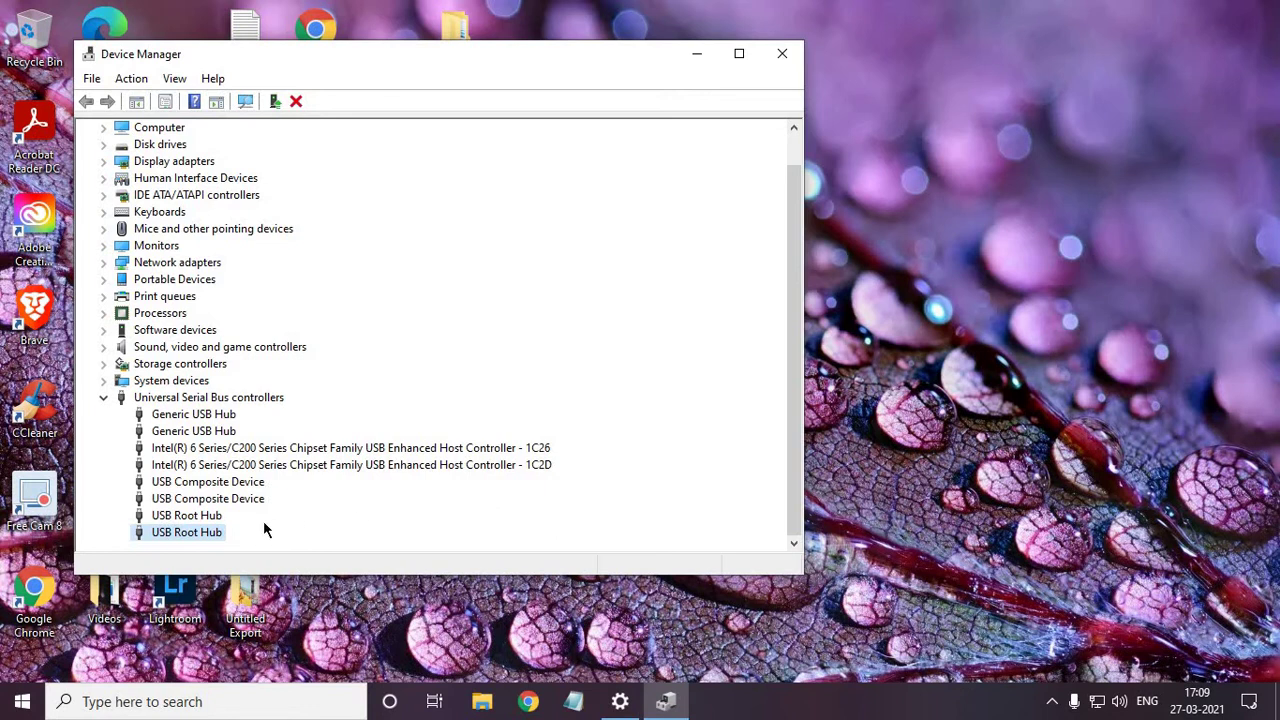
# Step: Search automatically for an updated driver for the first USB Root Hub, then close Device Manager
pyautogui.rightClick(187, 519)
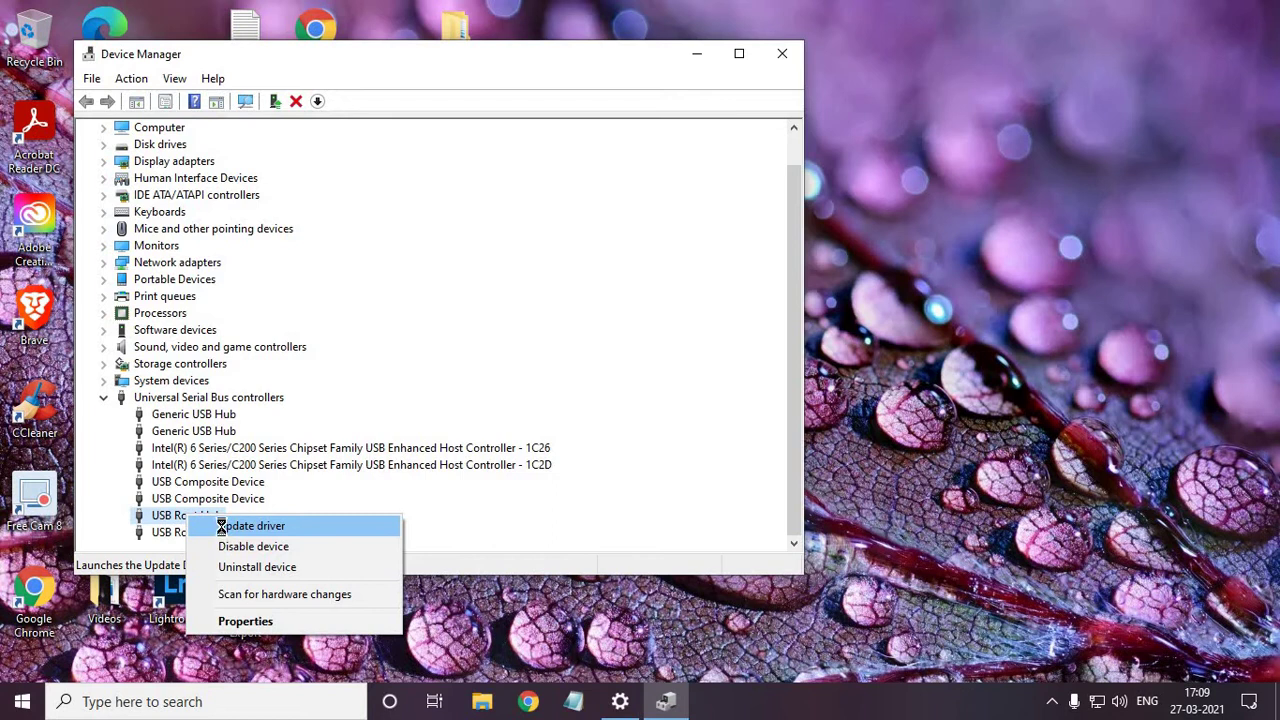
pyautogui.click(225, 529)
pyautogui.click(390, 310)
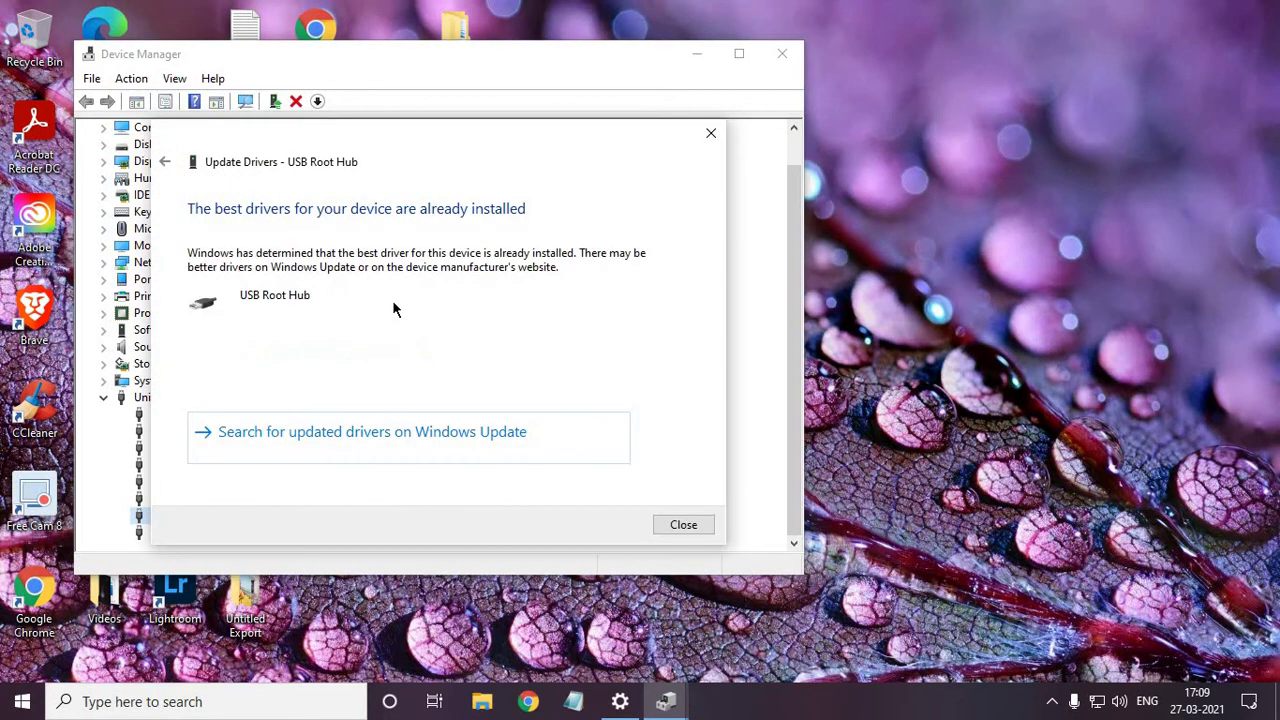
pyautogui.click(683, 524)
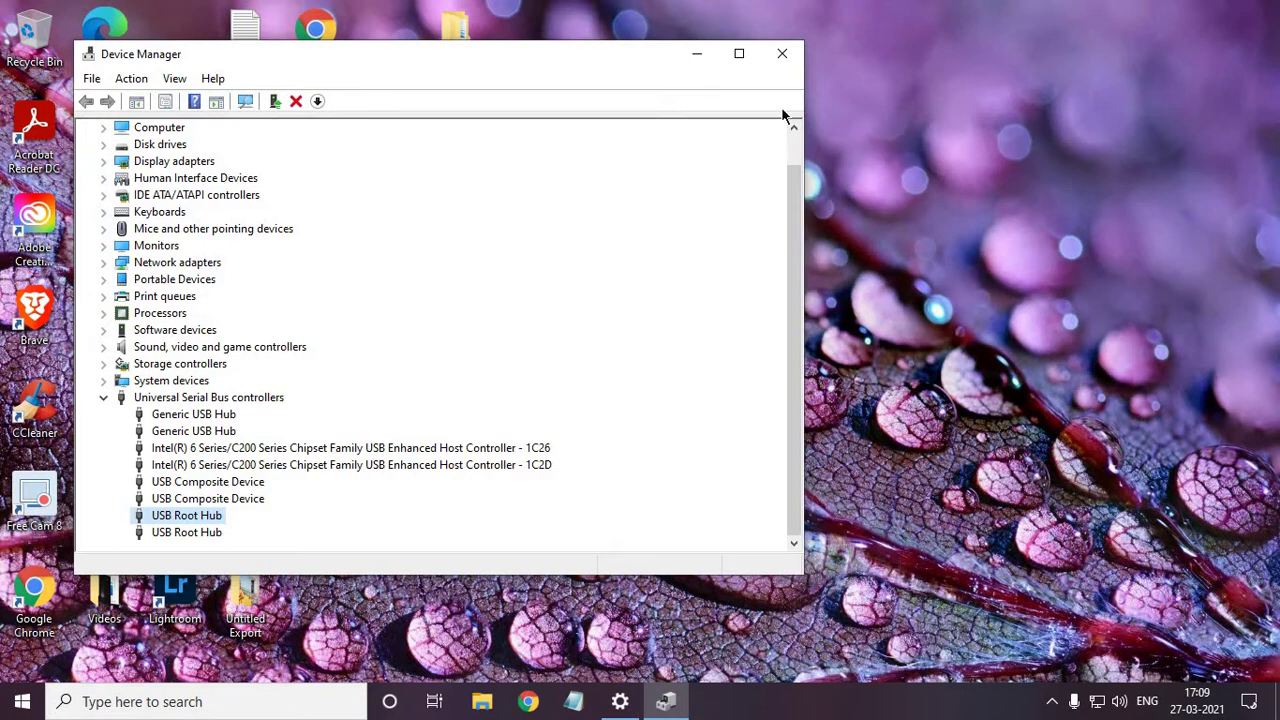
pyautogui.click(788, 57)
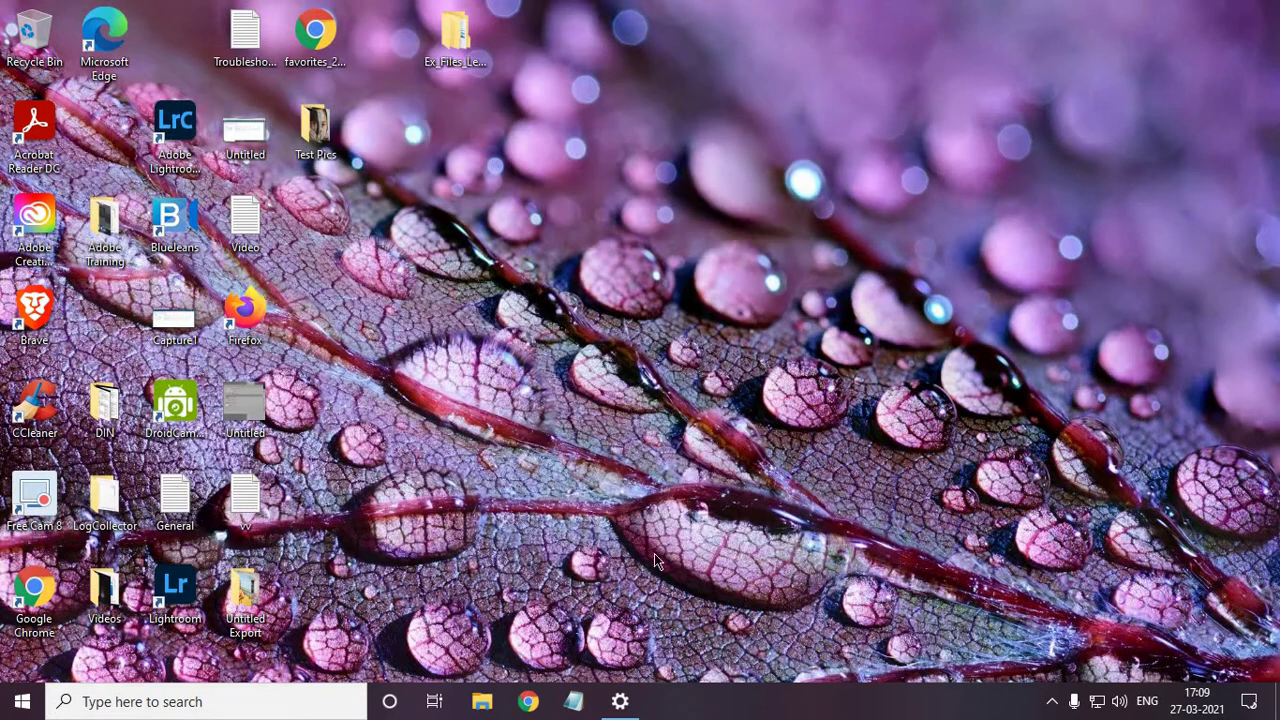
# Step: Go to the Power & sleep settings and open the advanced power settings of the Balanced plan
pyautogui.click(98, 712)
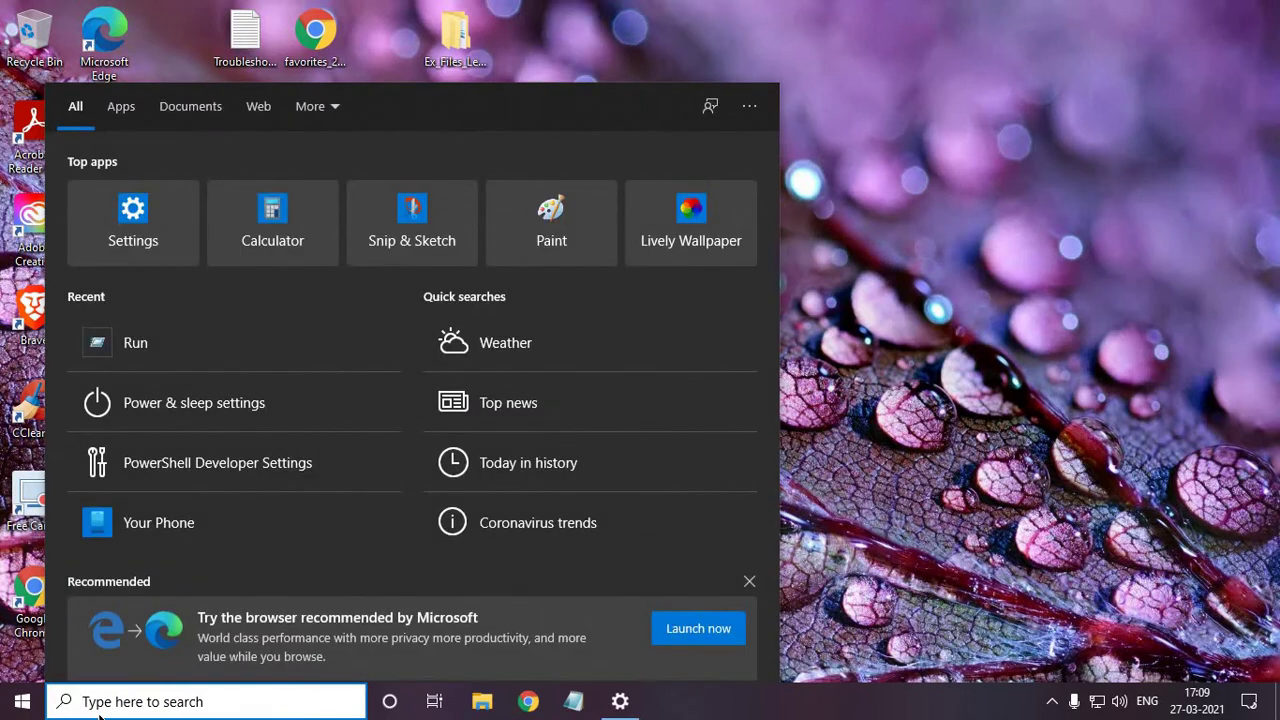
pyautogui.write('power')
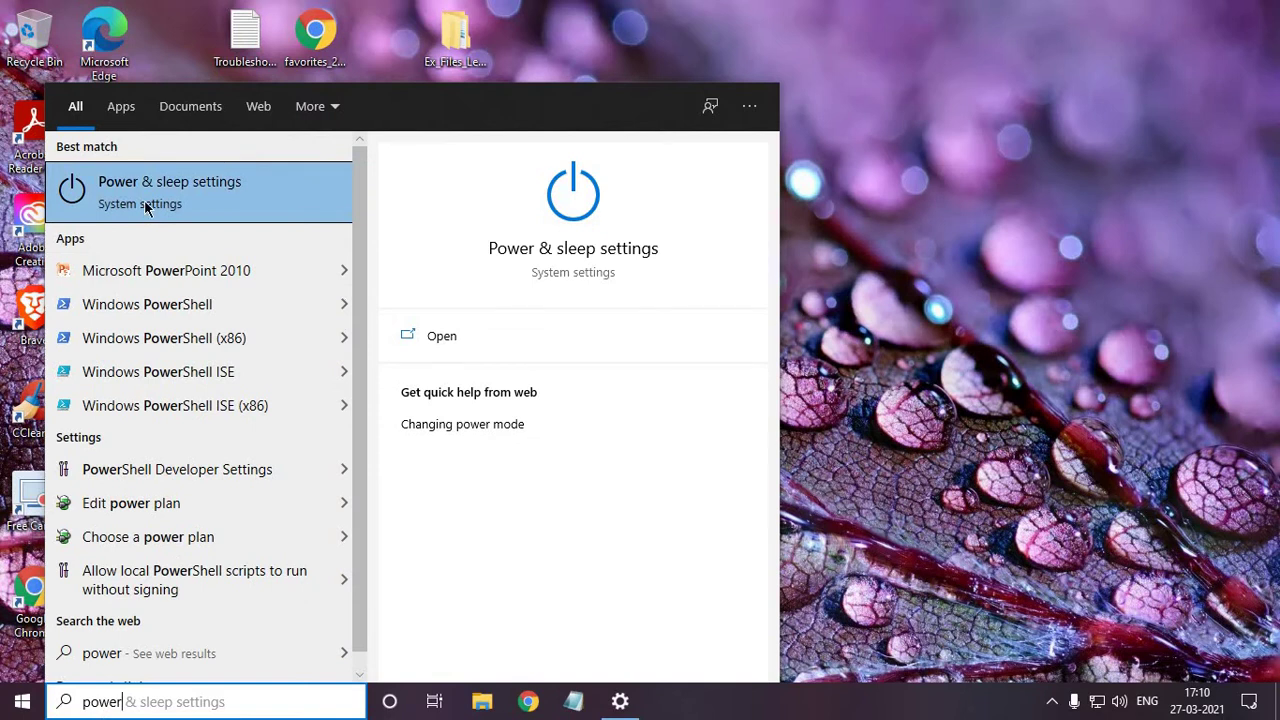
pyautogui.click(231, 207)
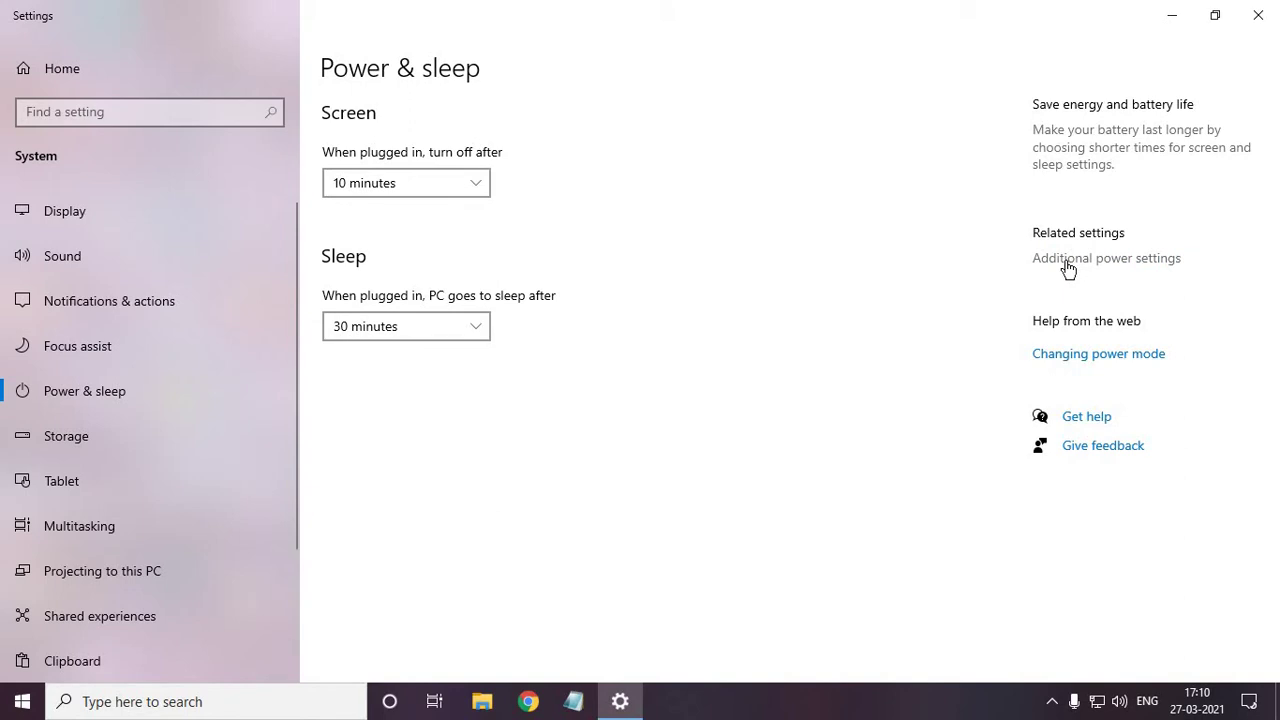
pyautogui.click(1066, 260)
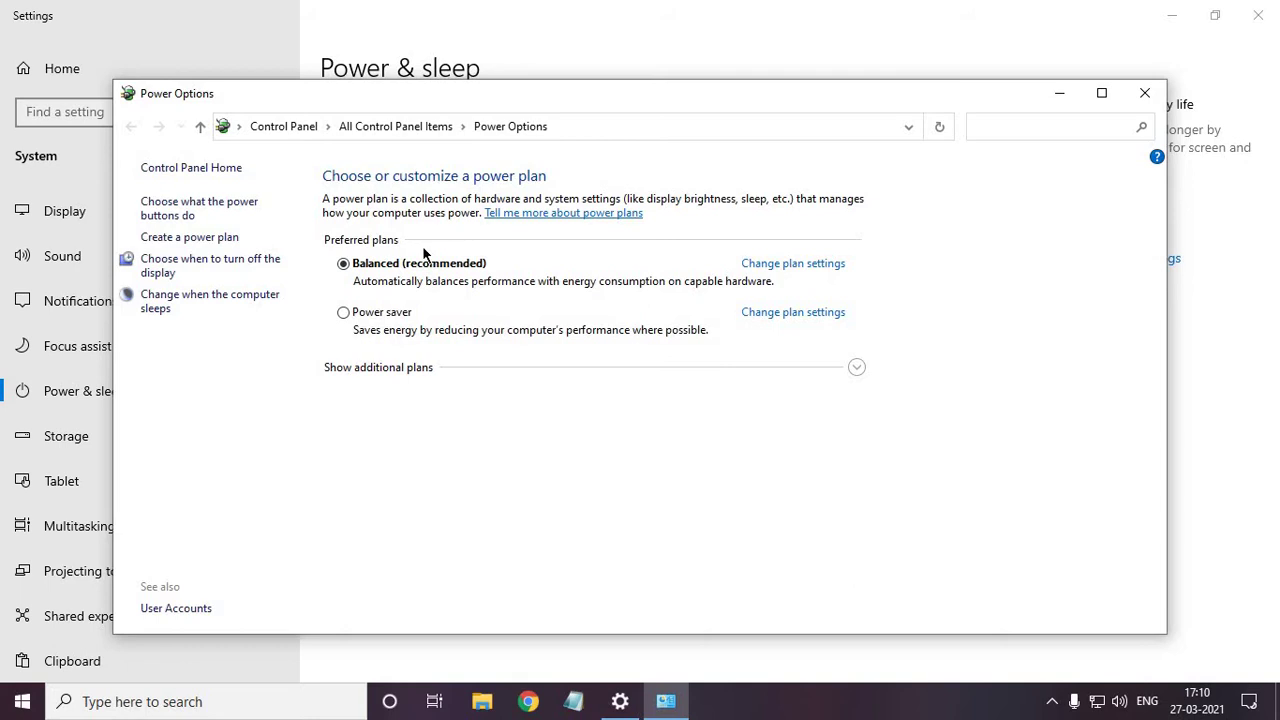
pyautogui.click(791, 265)
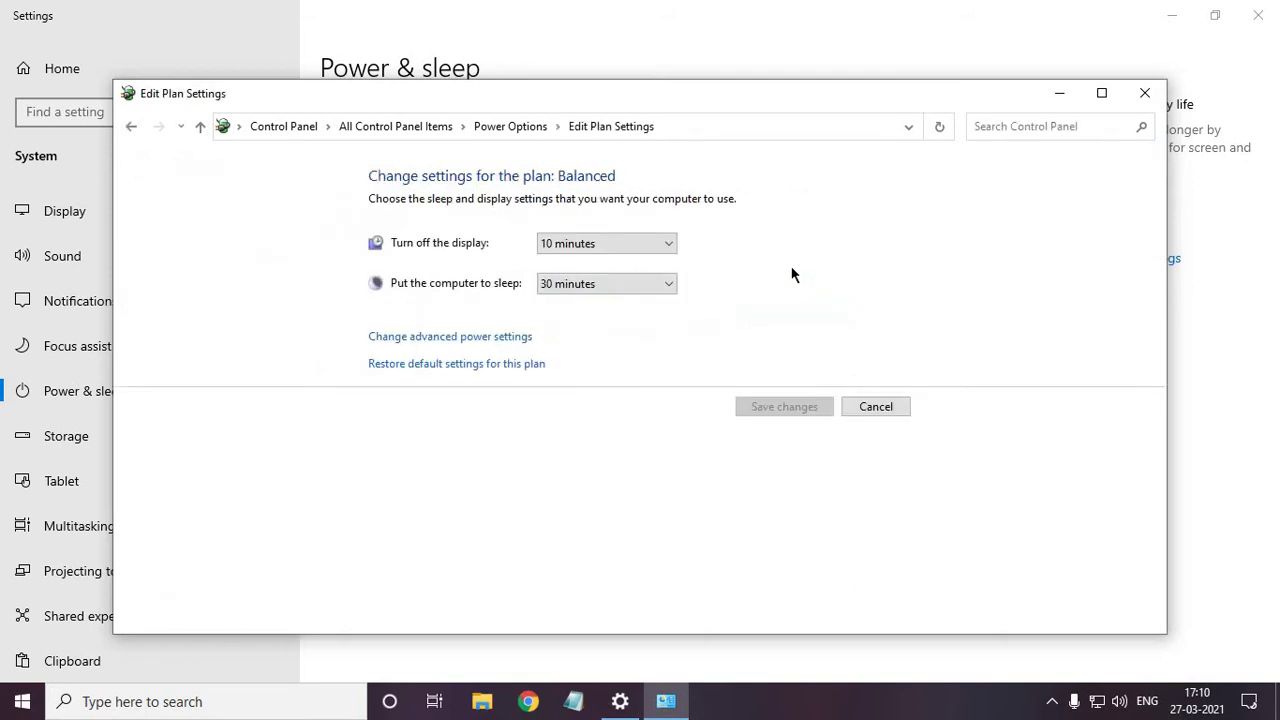
pyautogui.click(438, 340)
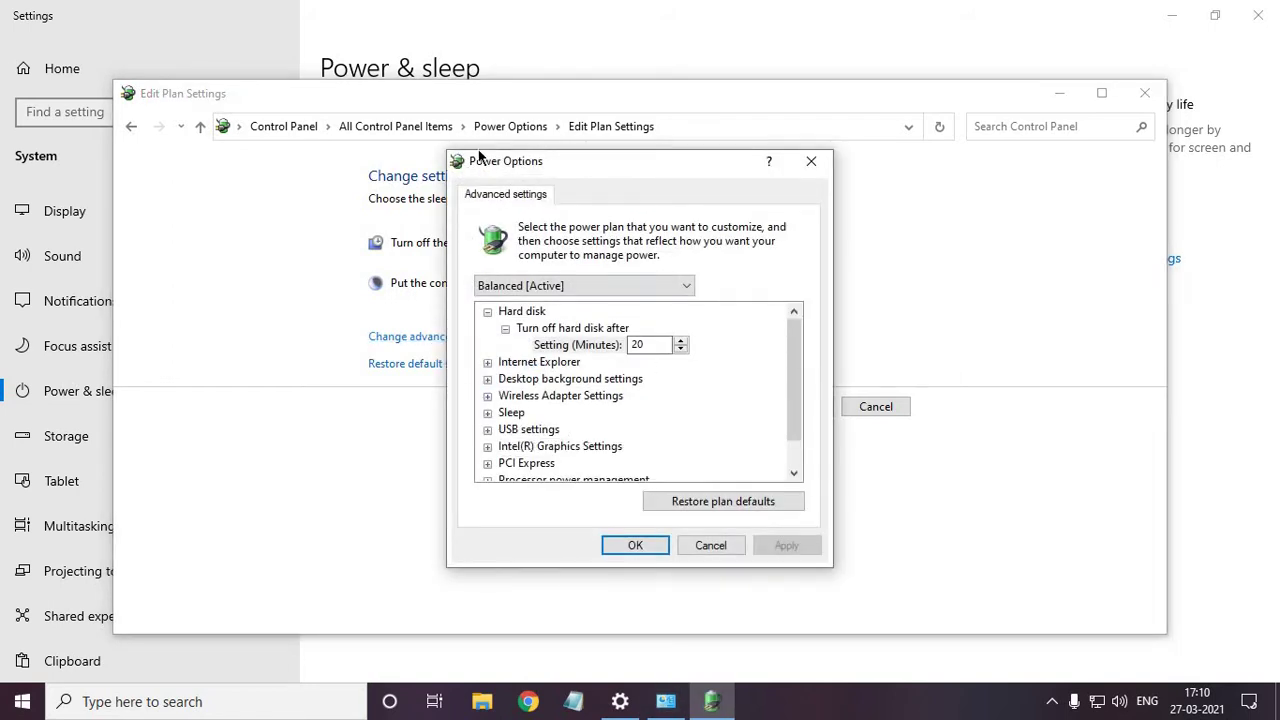
# Step: Set the Balanced plan's USB selective suspend setting to Disabled and apply the change
pyautogui.scroll(-1, 572, 416)
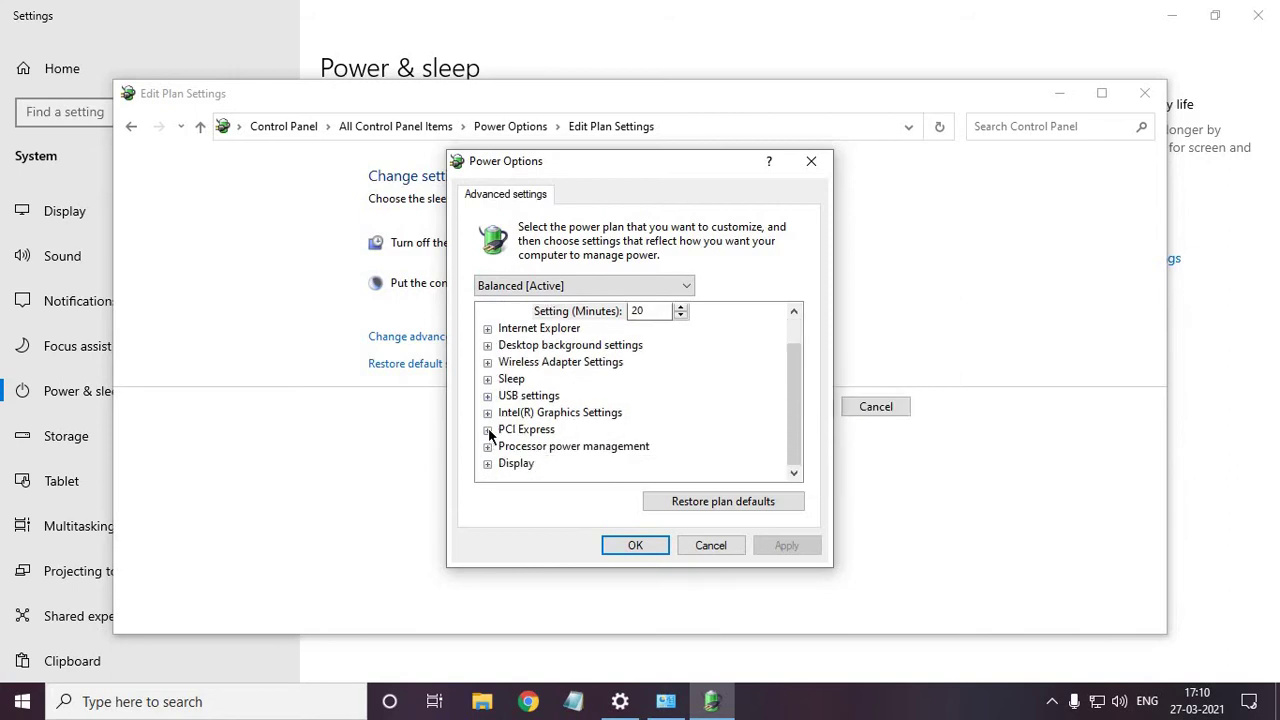
pyautogui.click(489, 399)
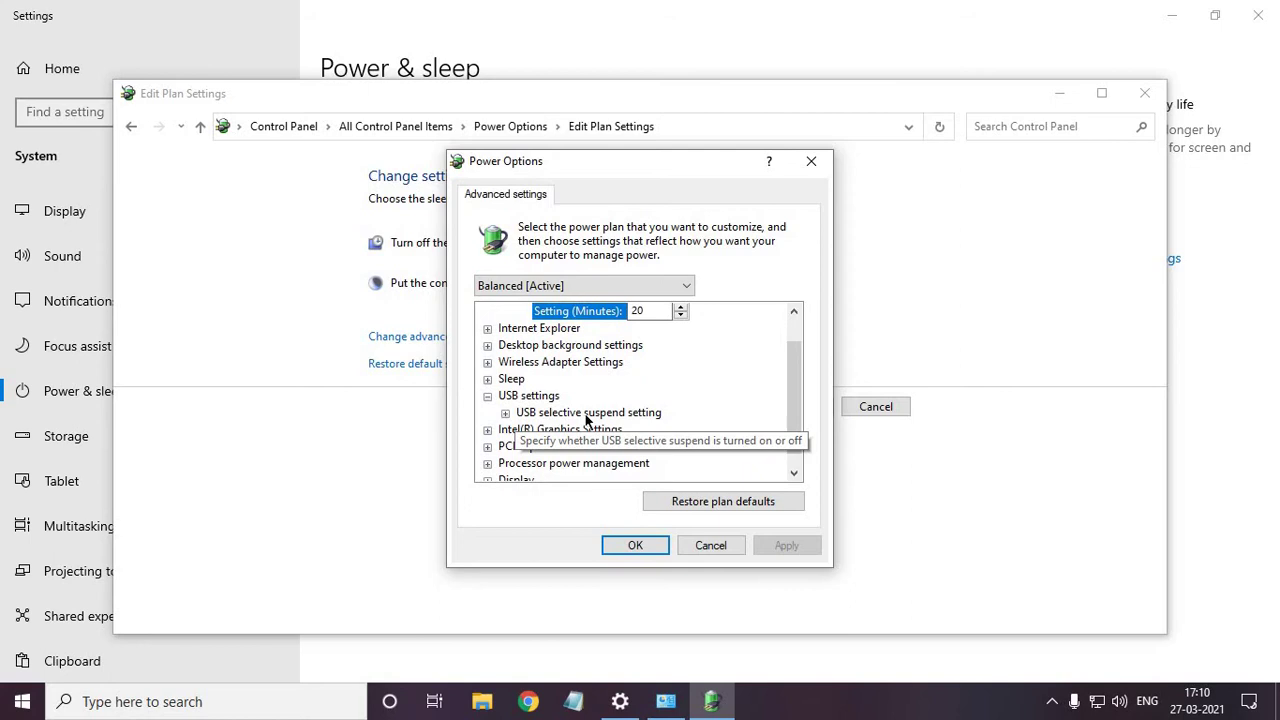
pyautogui.click(506, 413)
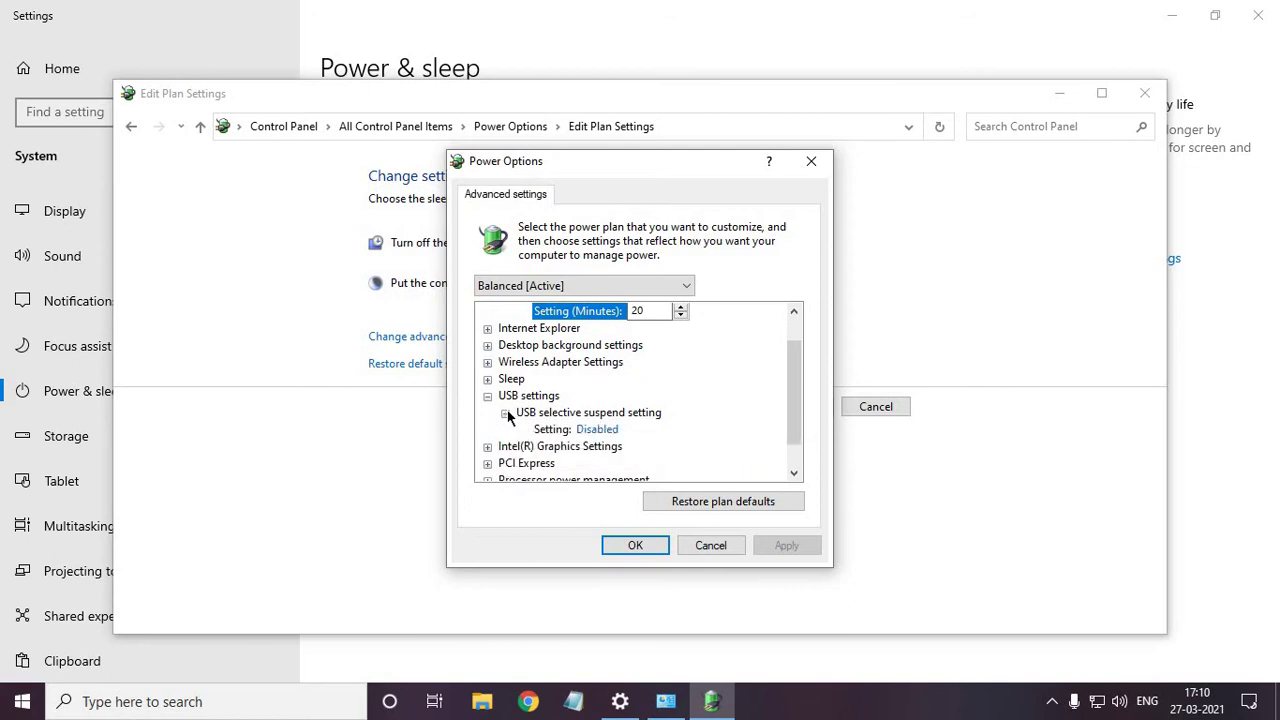
pyautogui.click(606, 431)
pyautogui.click(604, 430)
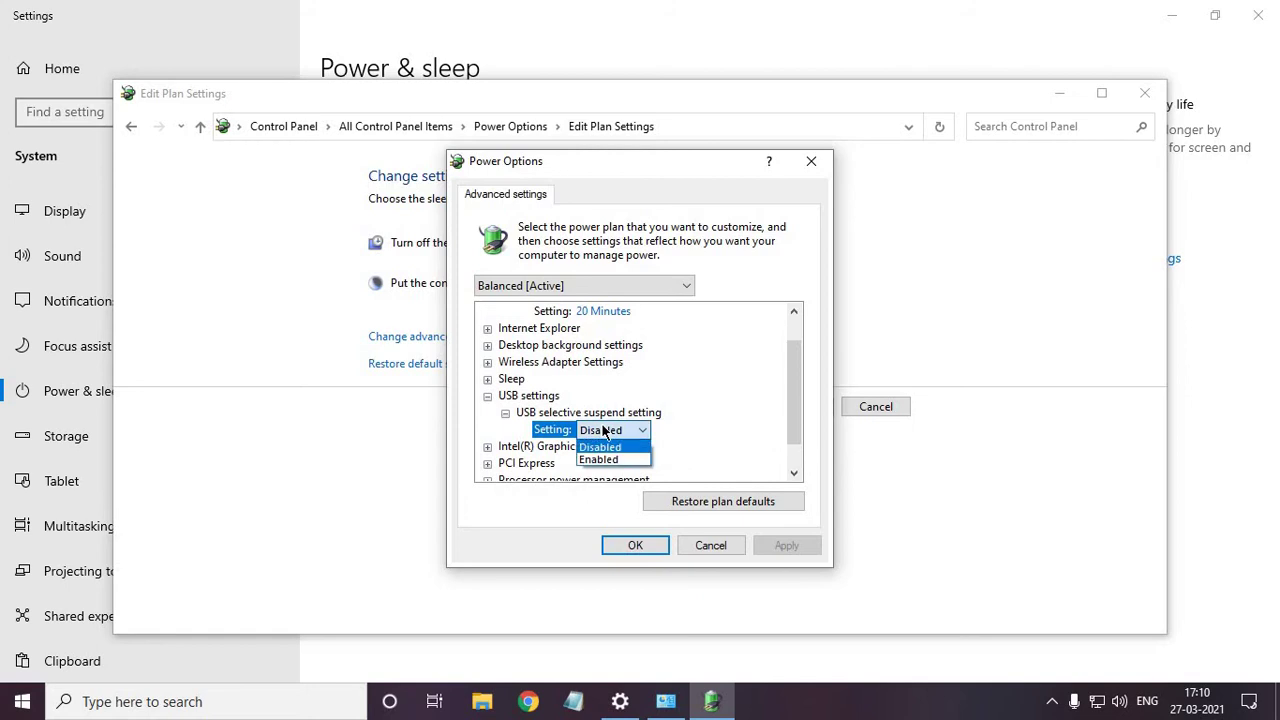
pyautogui.click(600, 459)
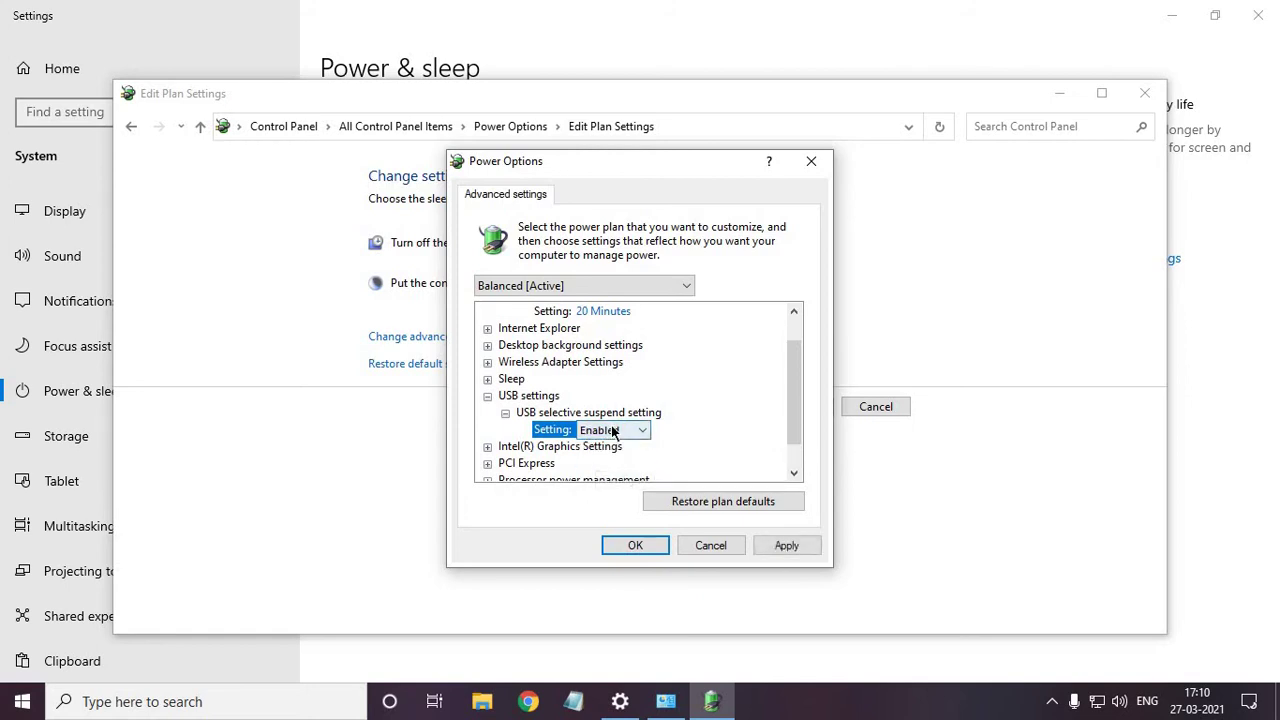
pyautogui.click(613, 430)
pyautogui.click(604, 445)
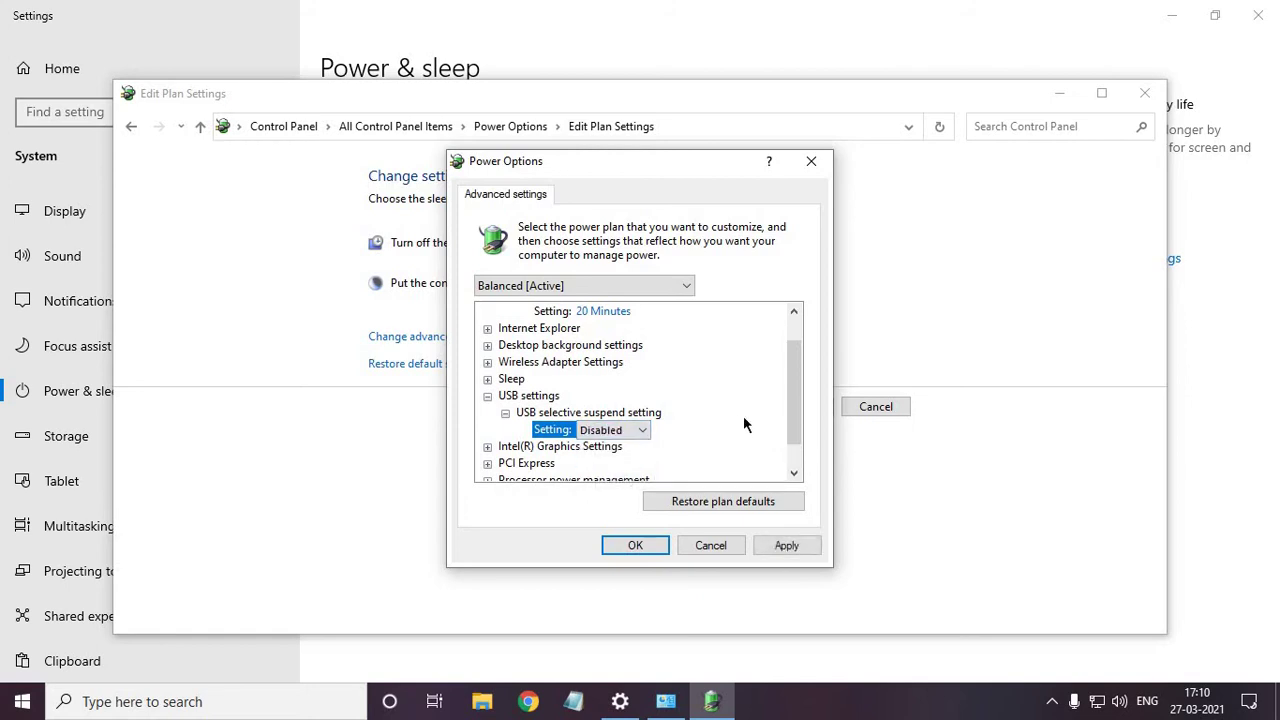
pyautogui.click(772, 545)
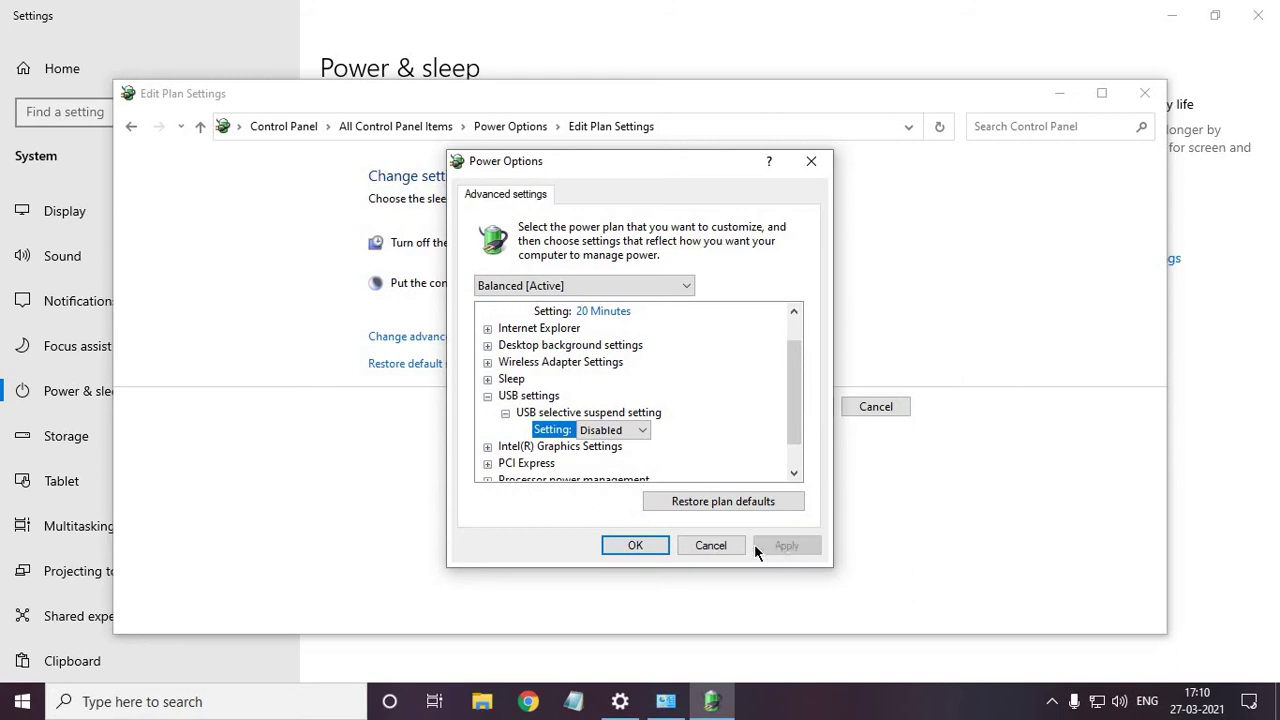
pyautogui.click(644, 550)
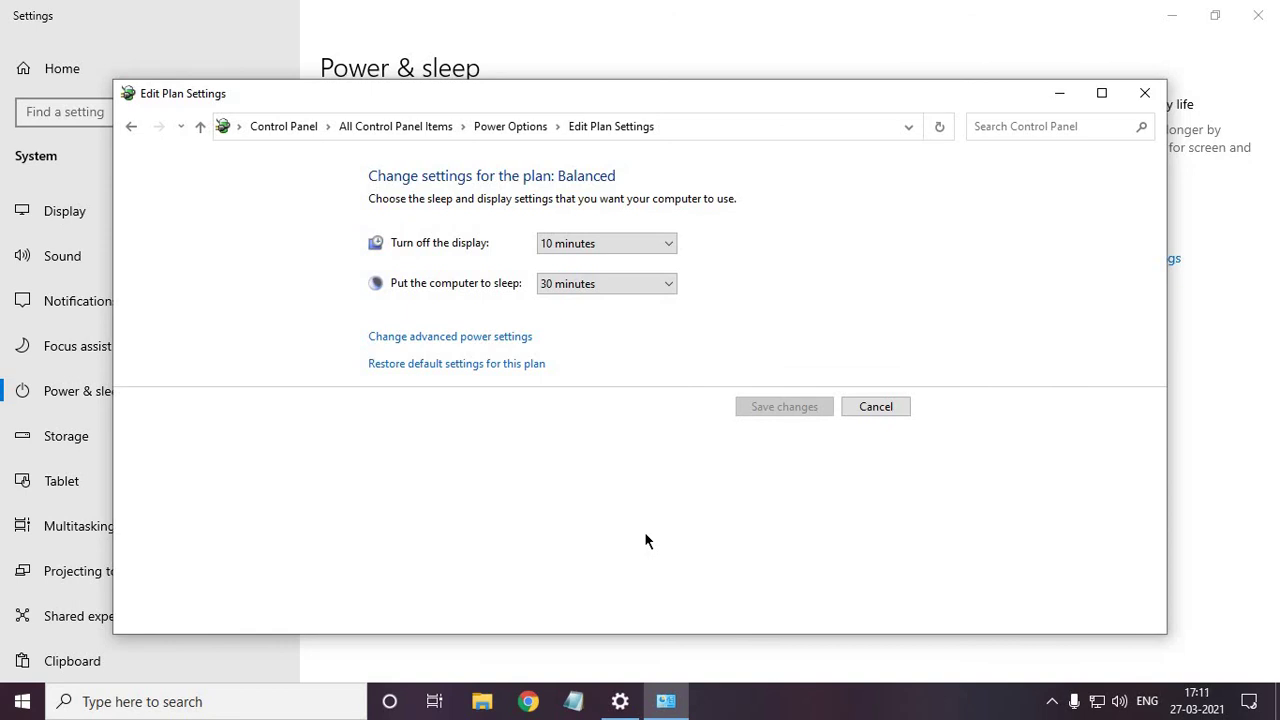
# Step: Show the hidden notification area icons
pyautogui.click(1052, 701)
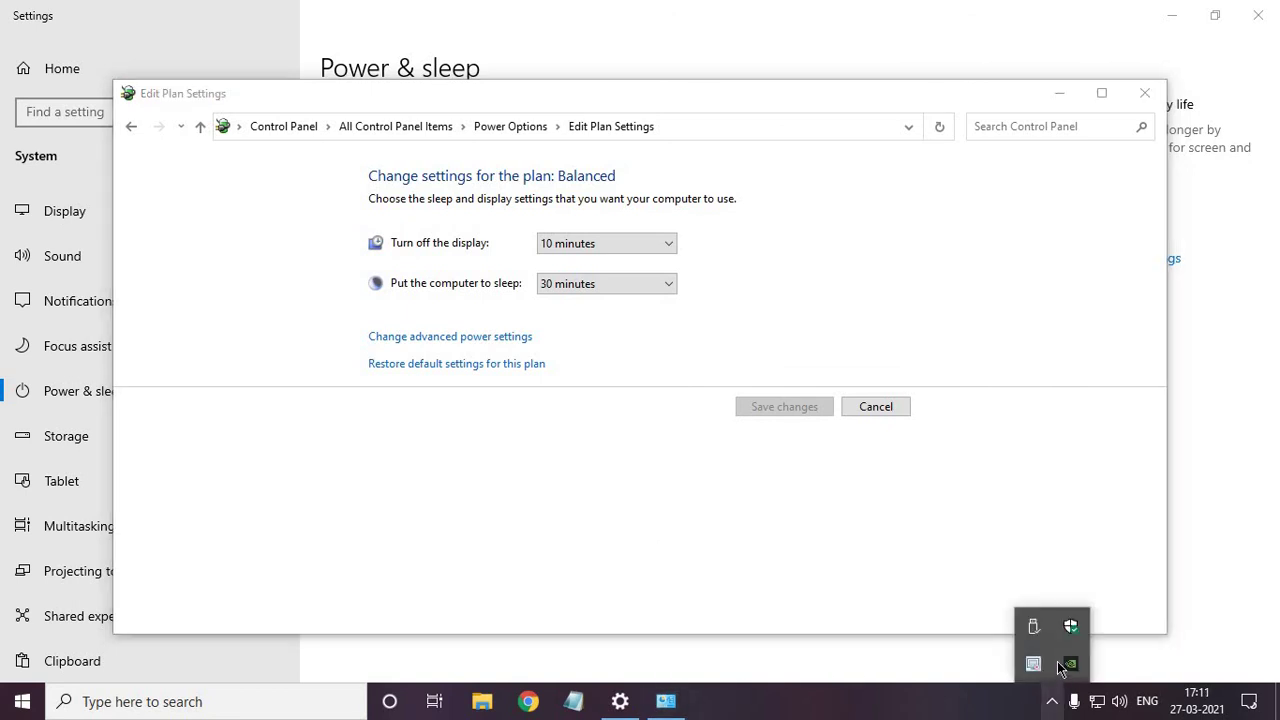